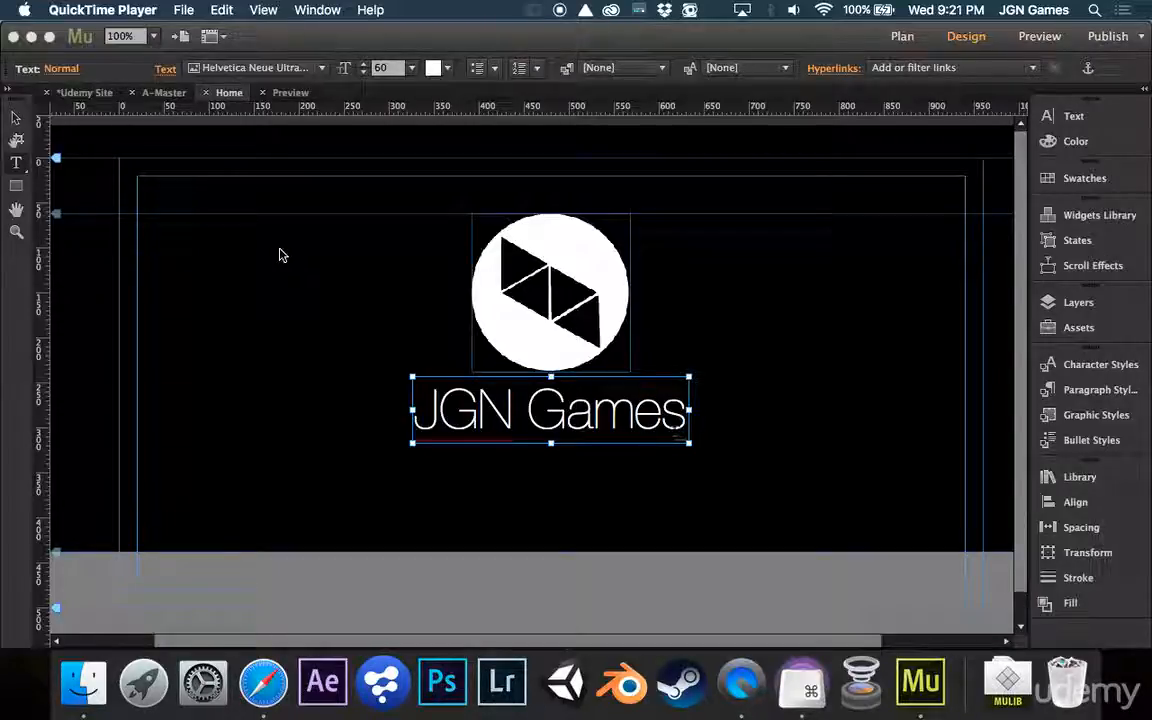
Step: Show the site plan of the Udemy Site project and save the site
left_click(272, 37)
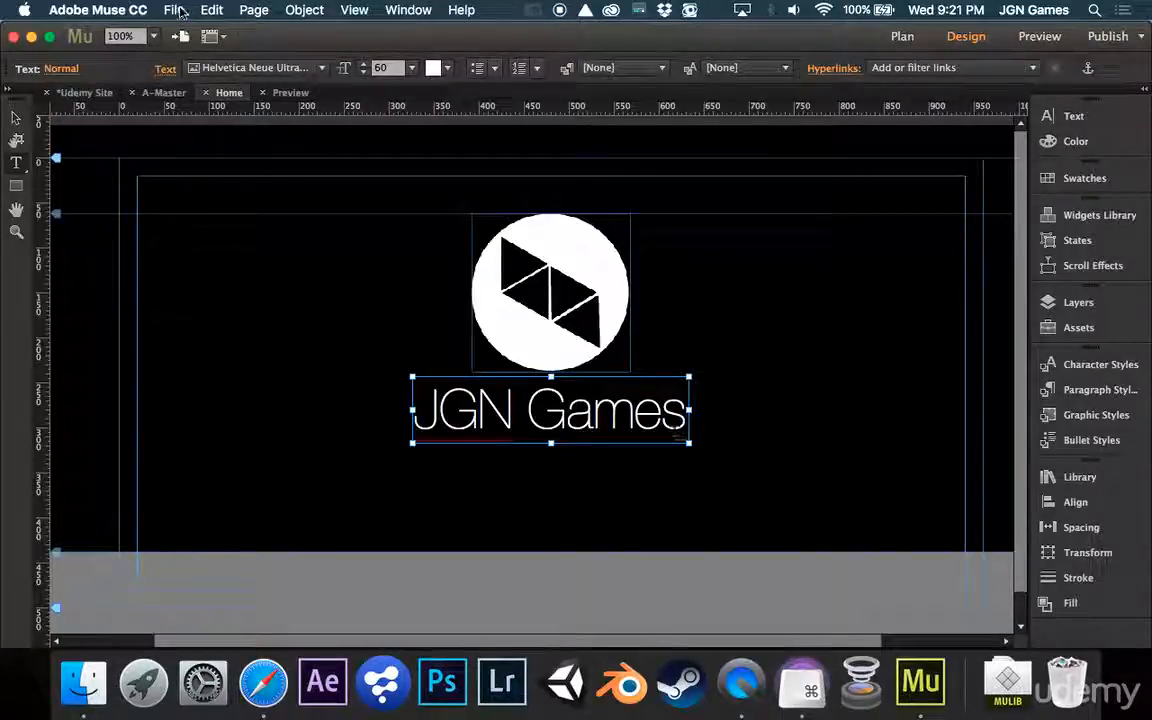
left_click(84, 92)
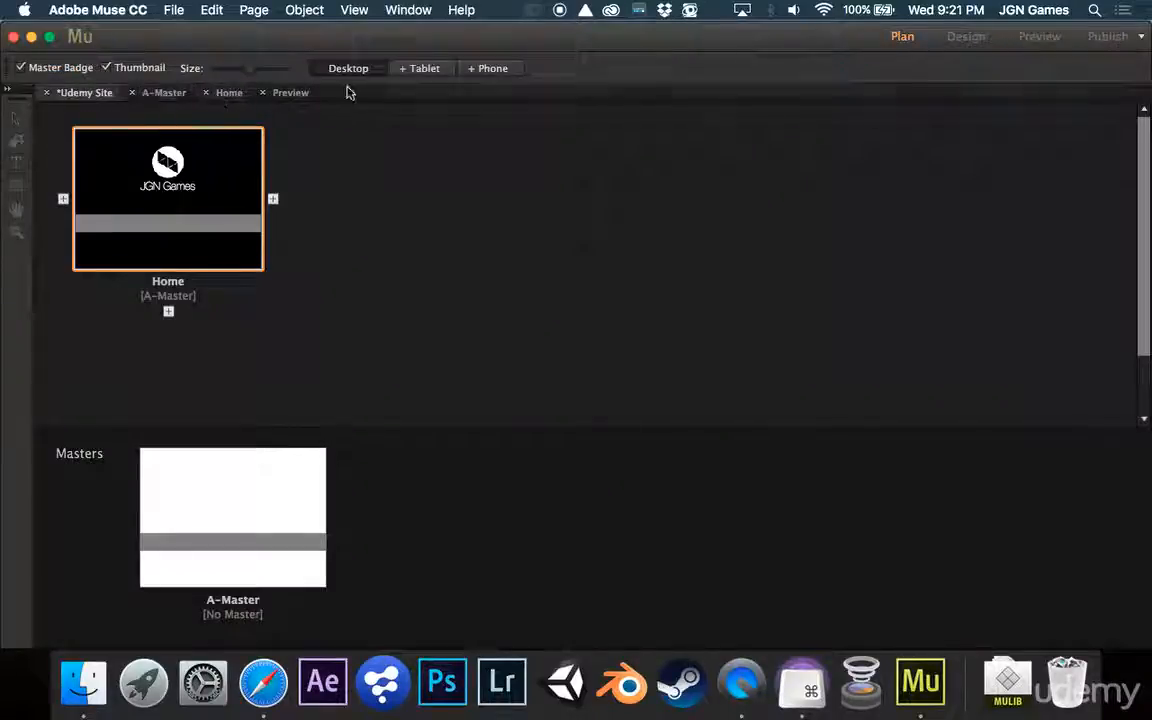
key("super+s")
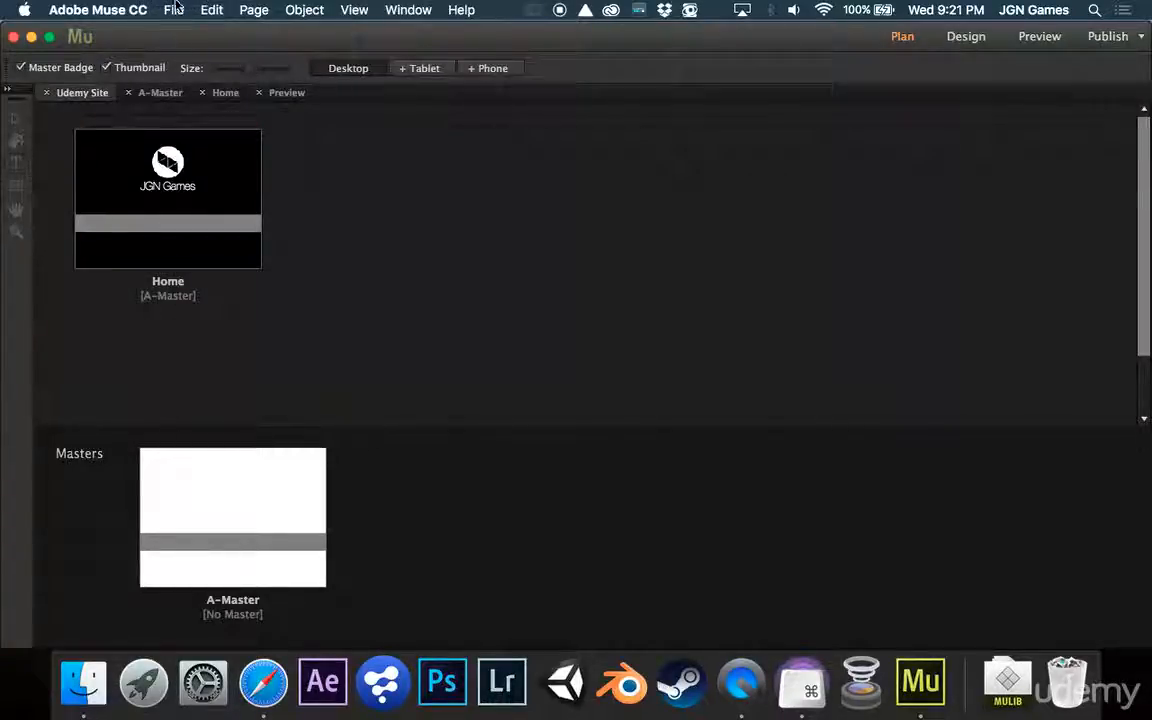
Step: Open the recently used site JGN Games.muse
left_click(174, 9)
mouse_move(375, 67)
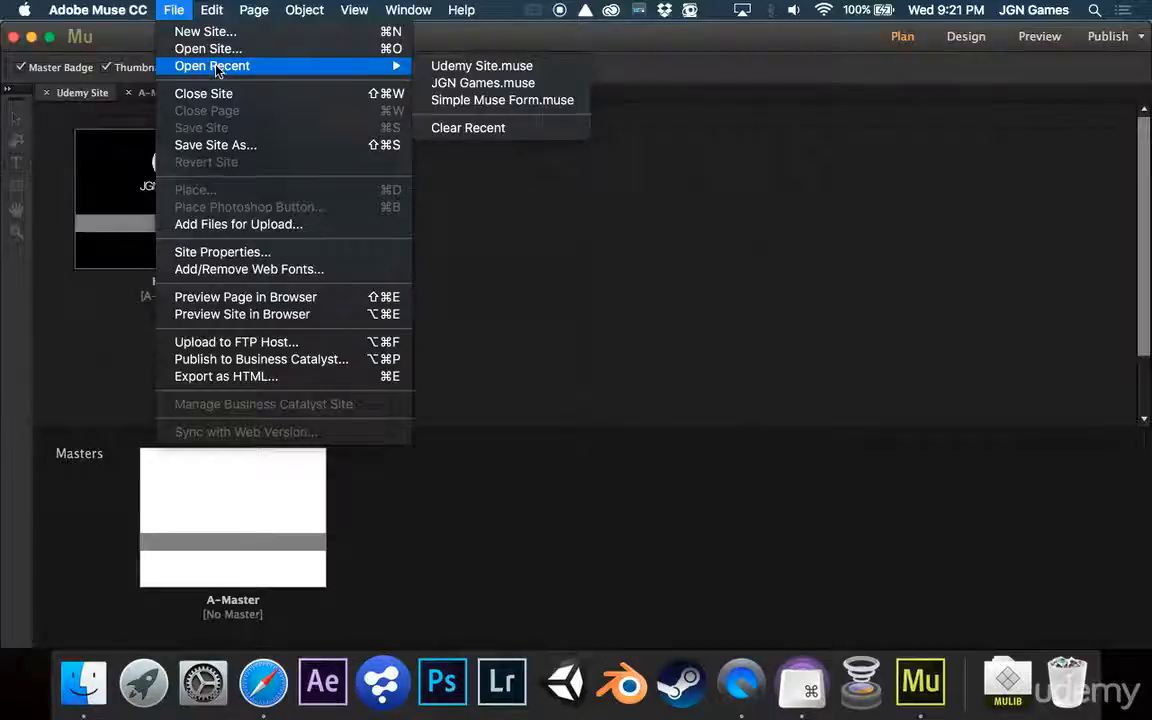
left_click(455, 82)
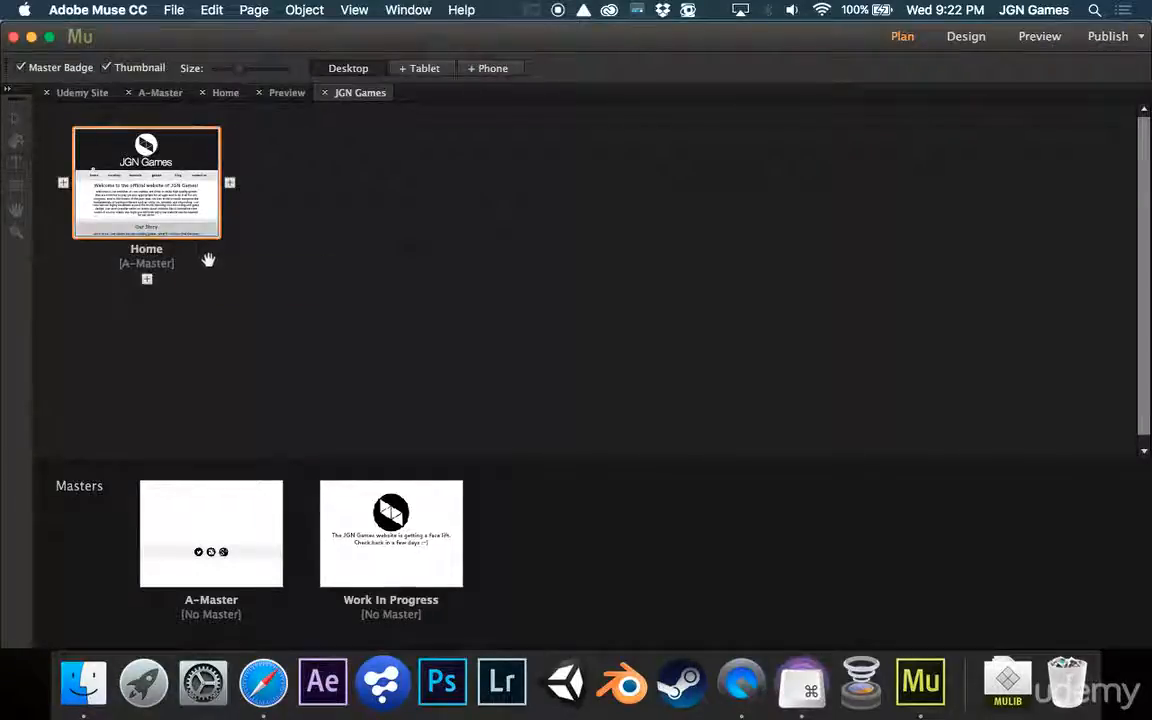
Step: Open the JGN Games site's A-Master page and examine the linked social media icons in its footer
double_click(219, 533)
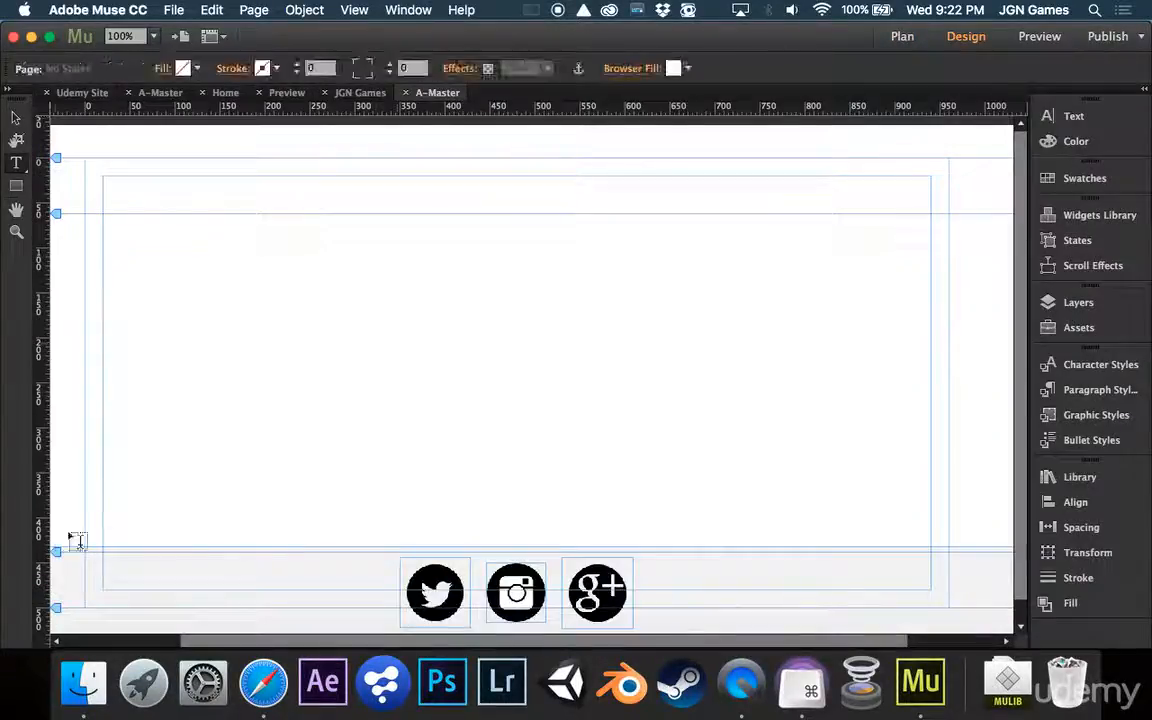
scroll(150, 550, "down", 2)
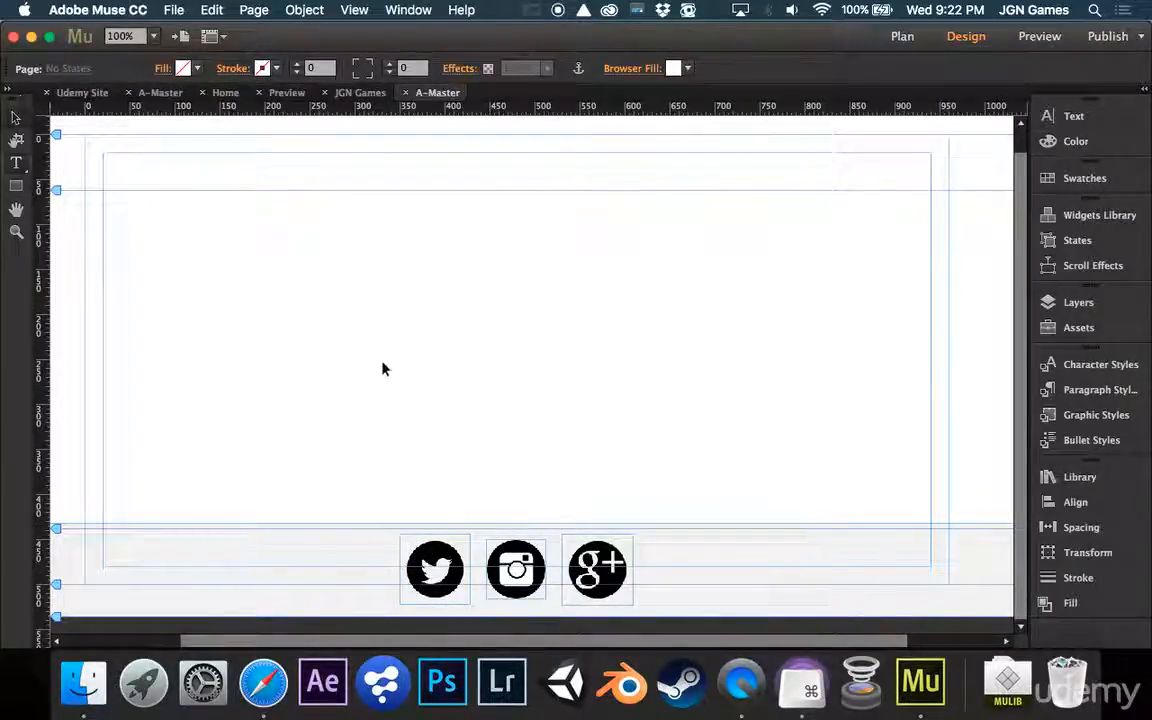
left_click(435, 565)
left_click(588, 552)
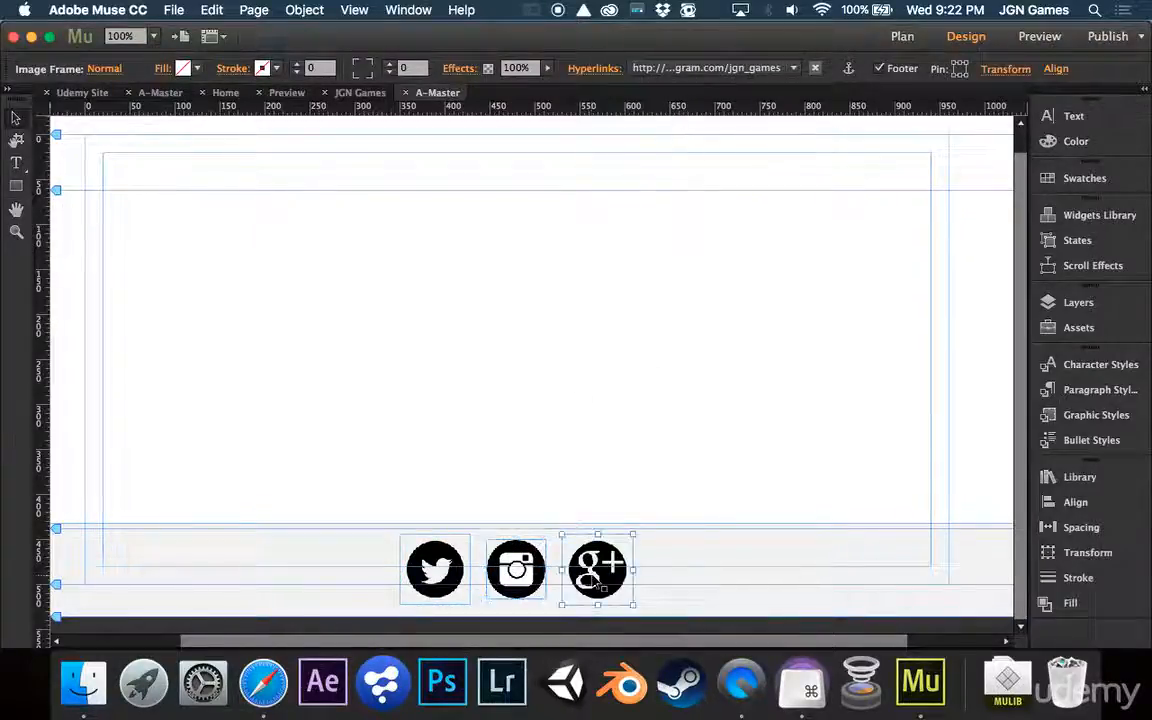
Step: Open the Home page of the JGN Games site for editing
left_click(356, 93)
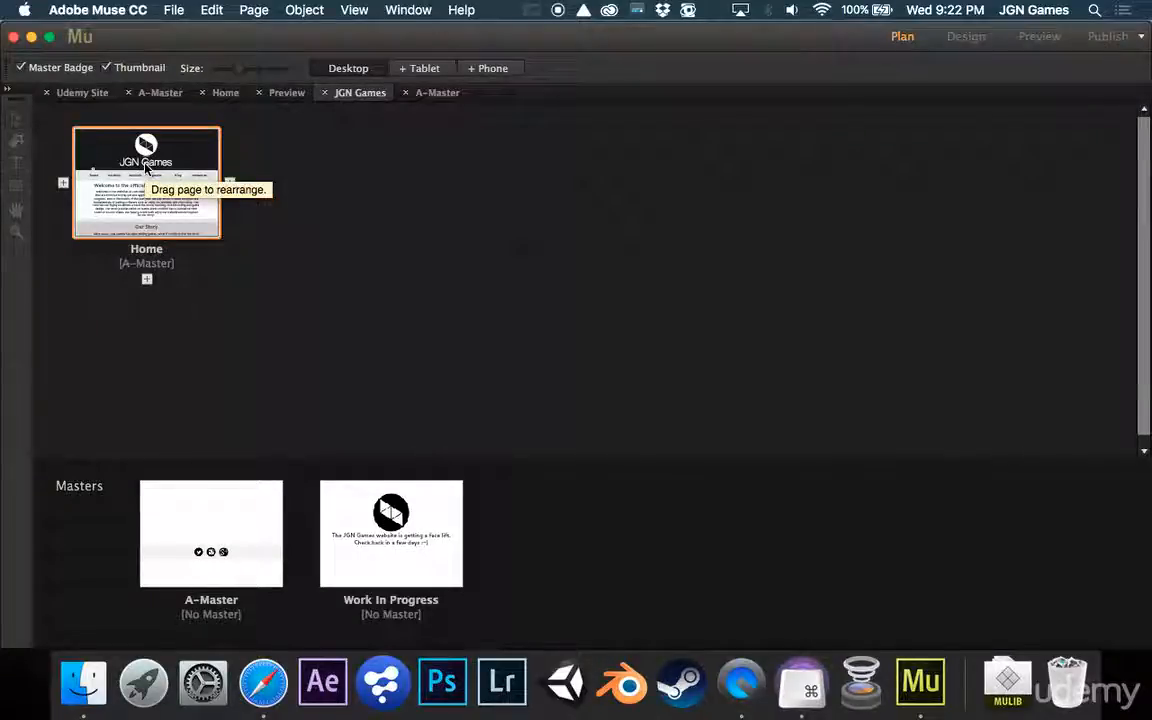
double_click(146, 168)
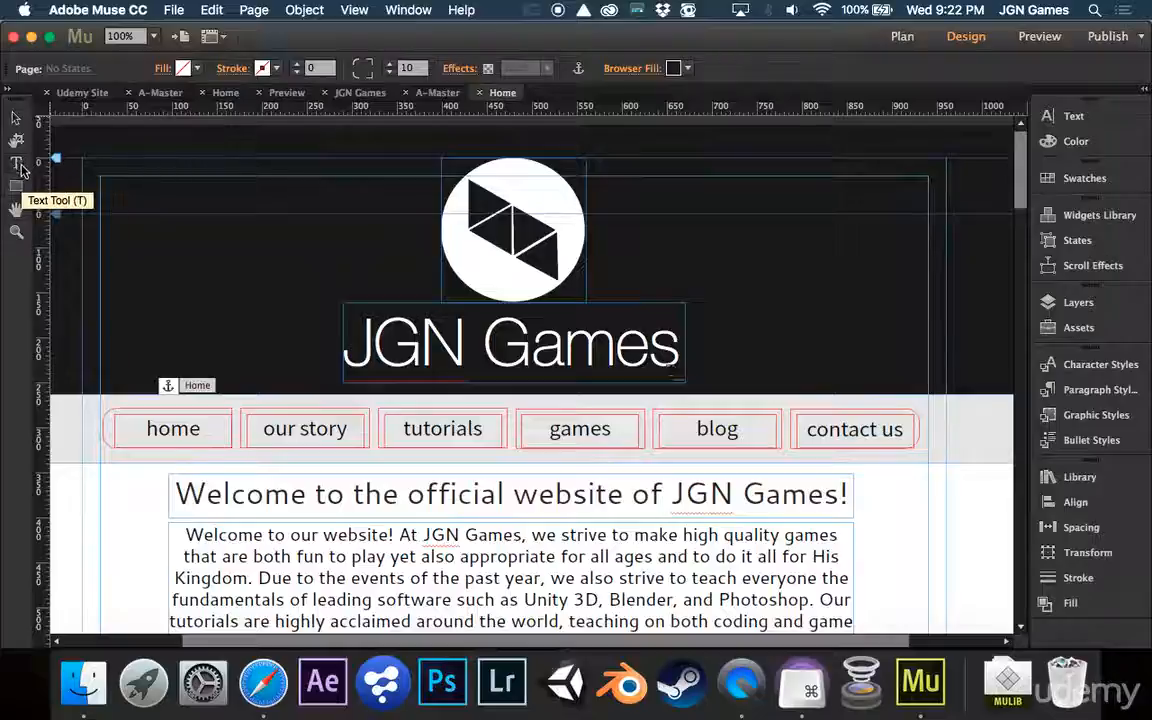
left_click(20, 168)
double_click(278, 500)
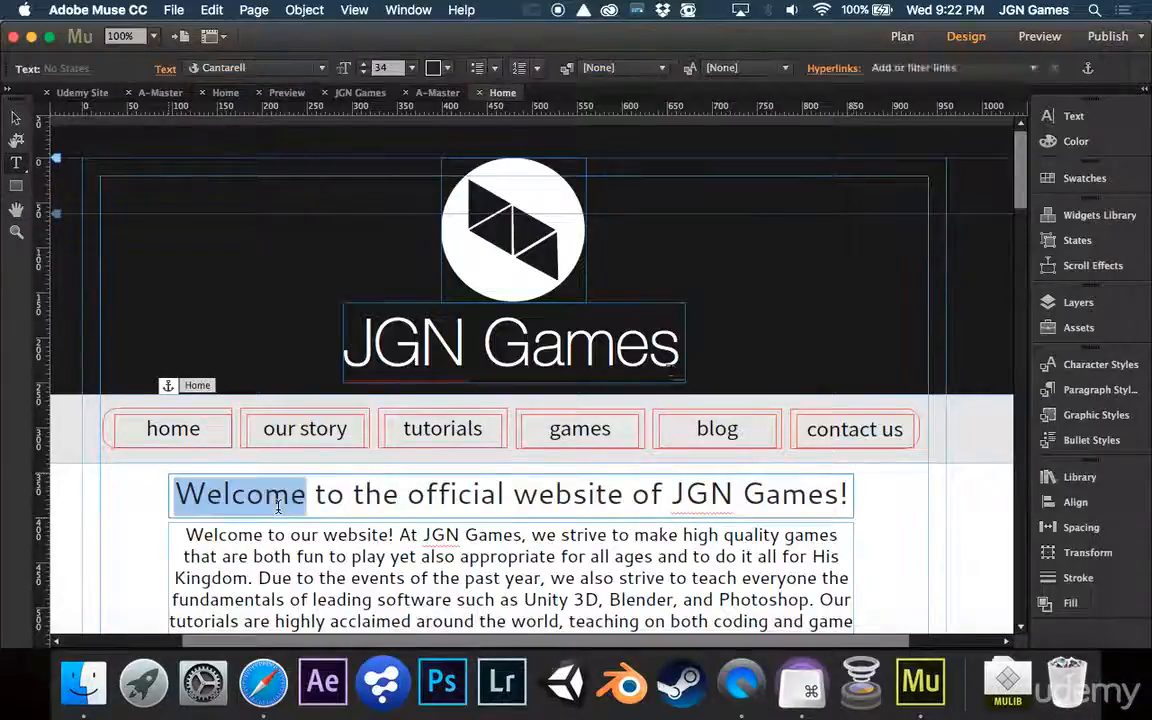
triple_click(278, 500)
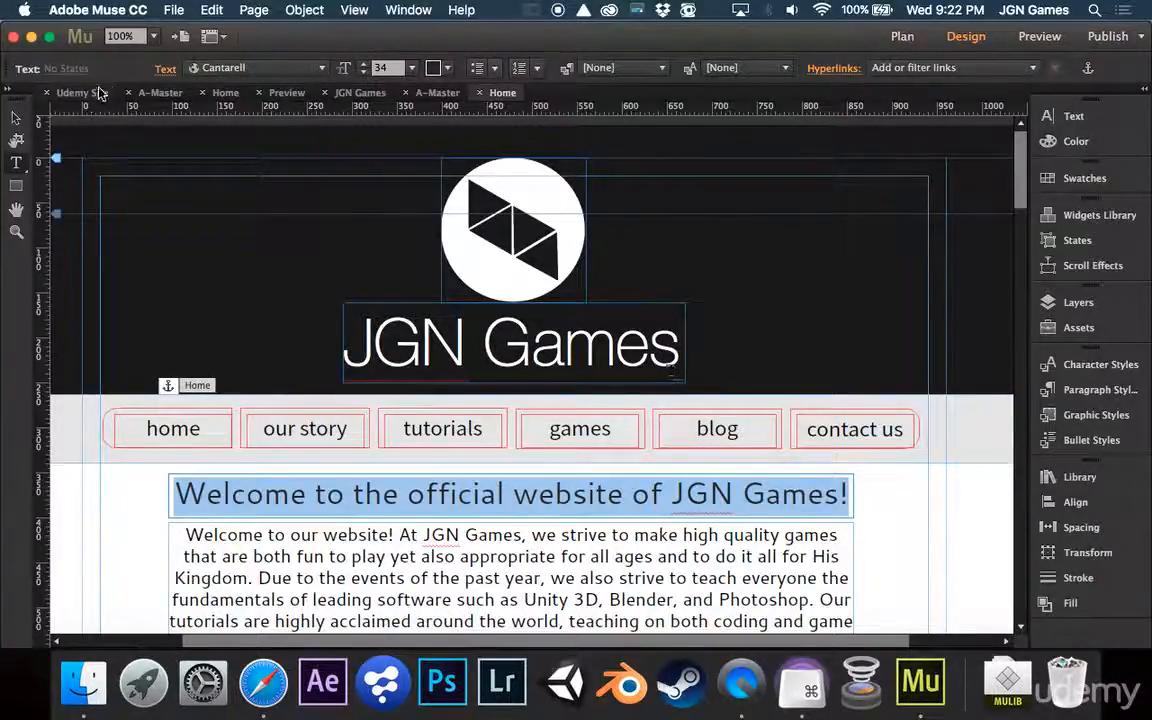
left_click(15, 117)
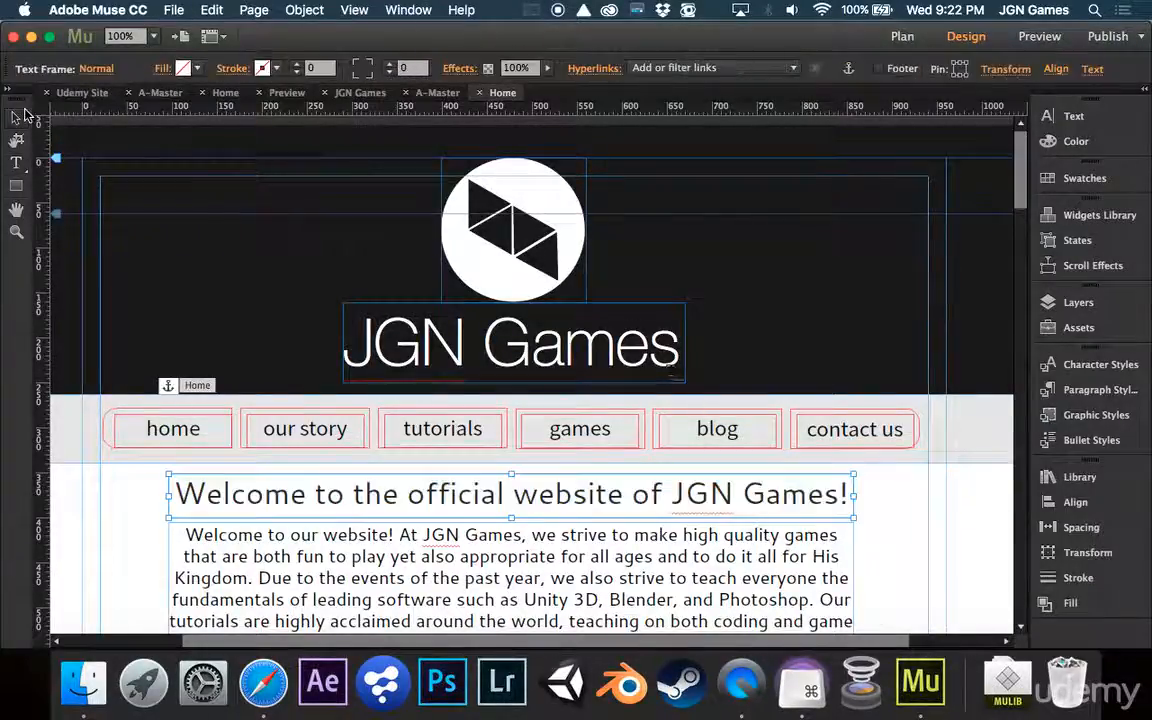
left_click(292, 557, "shift")
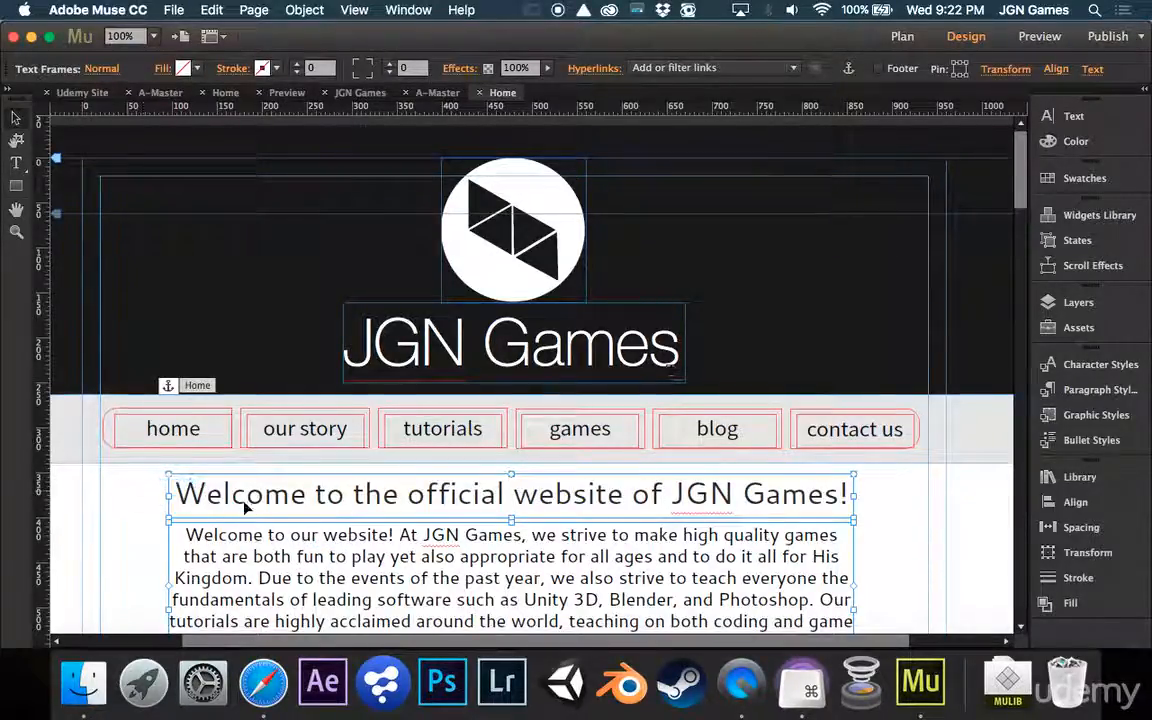
left_click(161, 507)
Step: Copy the heading text "Welcome to the official website of JGN Games!" and return to the Udemy Site's Home page
left_click(15, 162)
triple_click(387, 490)
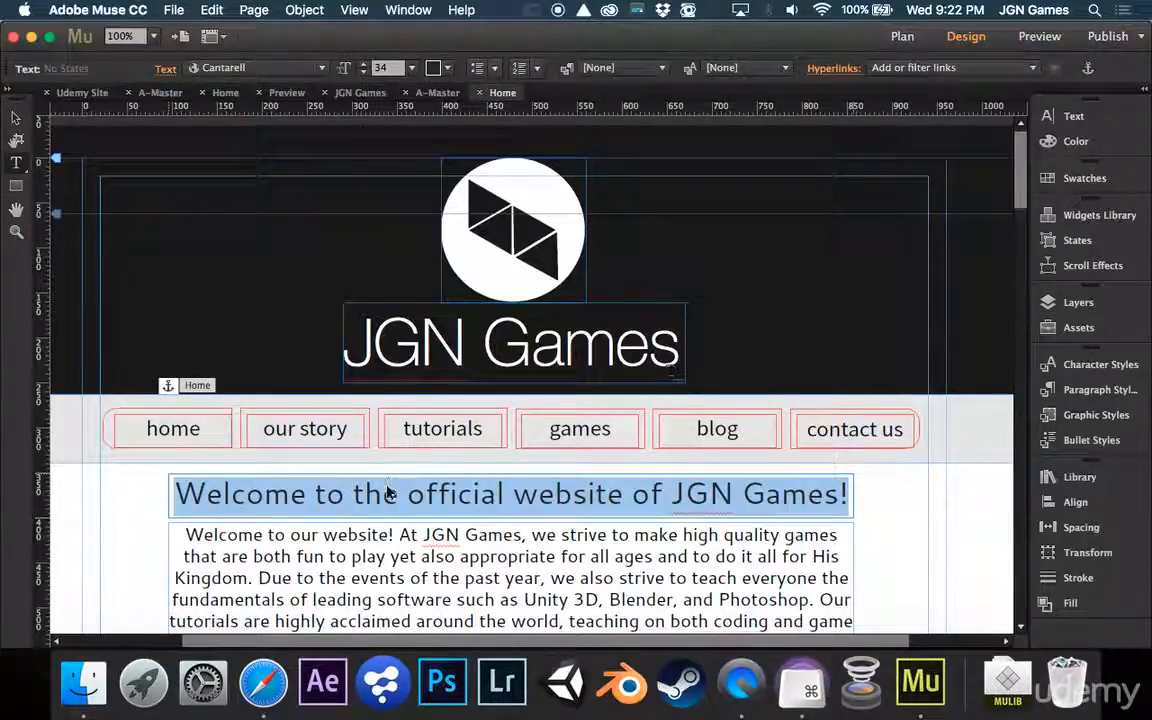
left_click(100, 94)
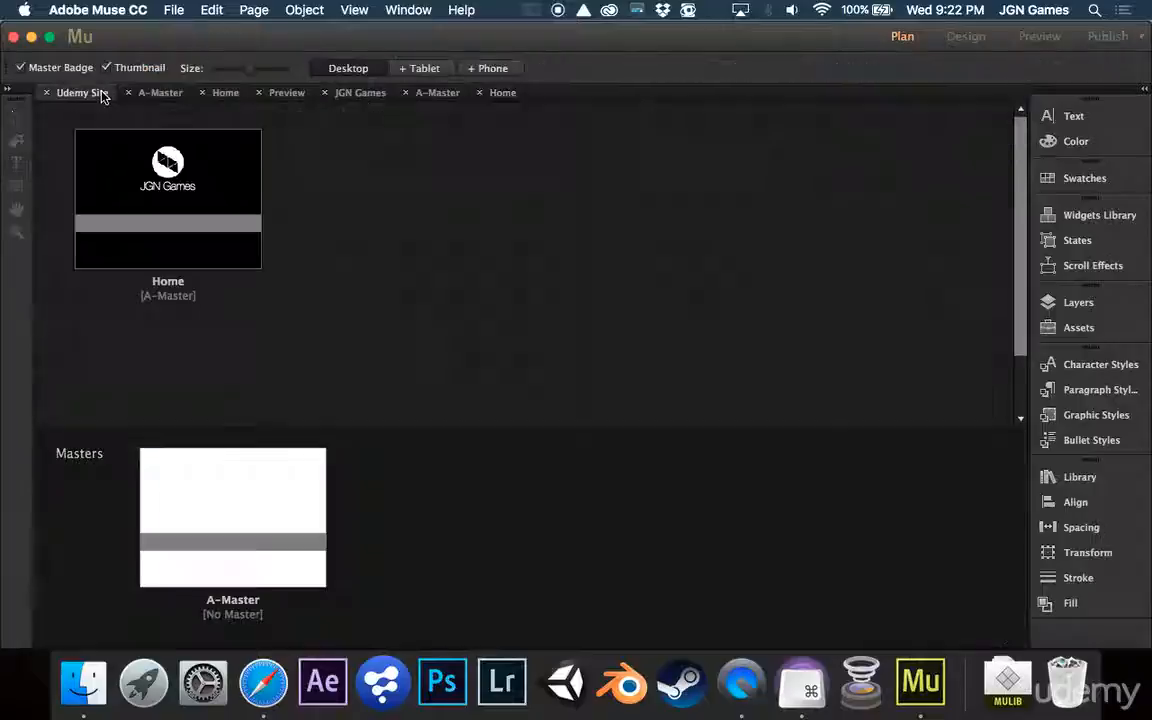
double_click(141, 190)
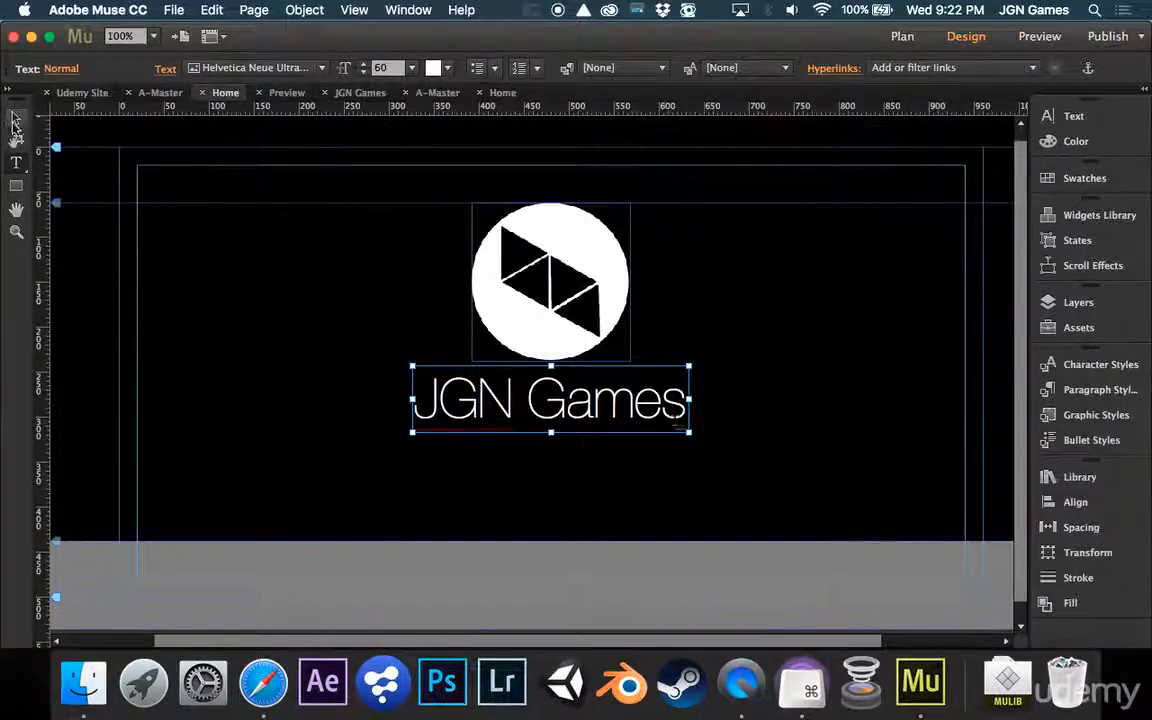
Step: Move the round logo and the JGN Games title together up to the page's upper margin guide
left_click(15, 120)
left_click(489, 252, "shift")
left_click_drag(491, 399, 491, 361)
Step: Draw a rectangle spanning the full browser width below the JGN Games title and shift it slightly further down
left_click(16, 186)
scroll(77, 424, "left", 4)
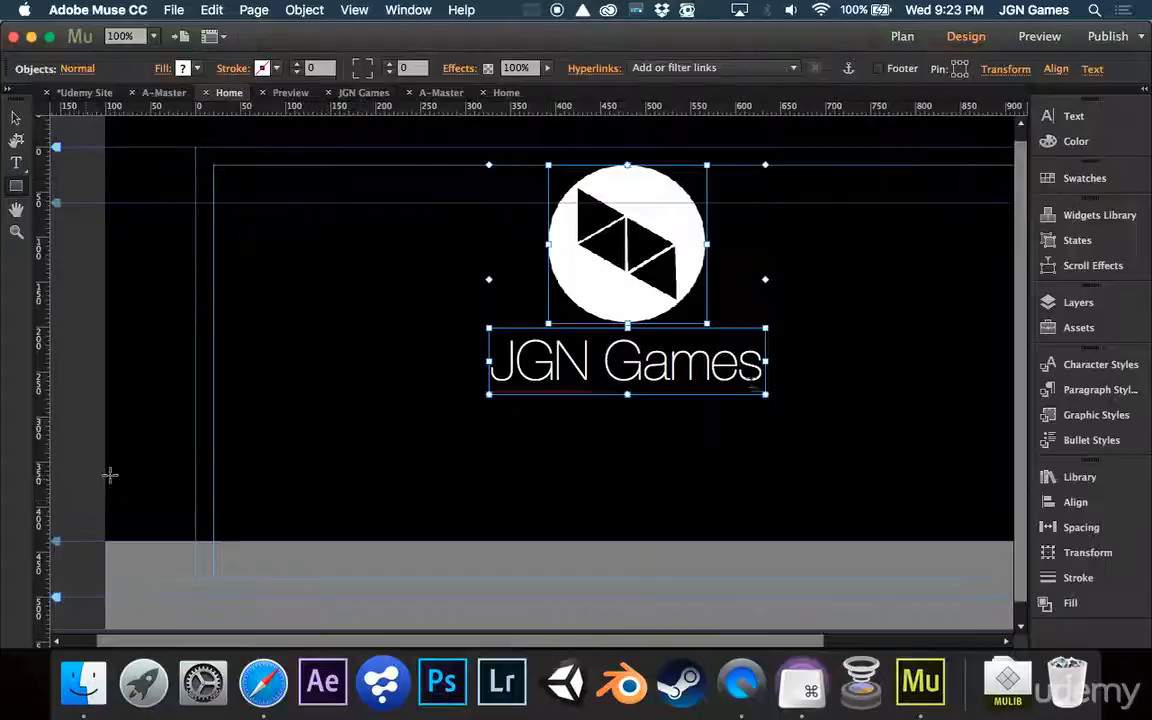
left_click_drag(105, 403, 934, 546)
scroll(725, 499, "up", 5)
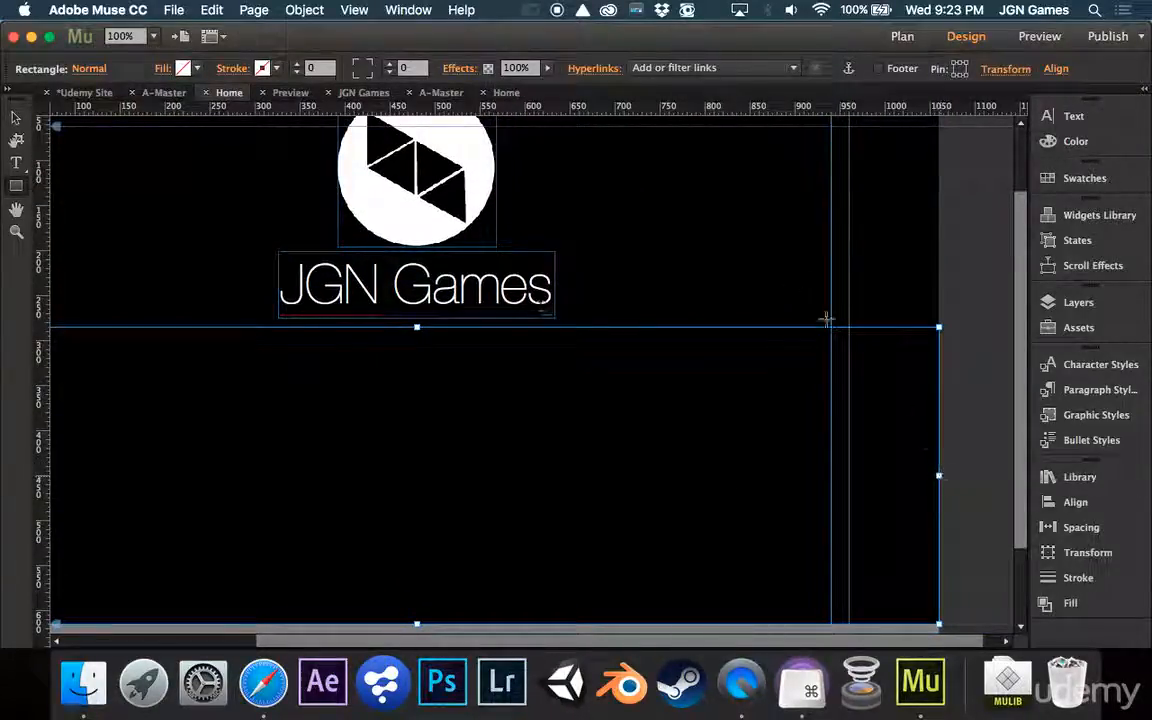
scroll(777, 256, "up", 5)
scroll(777, 256, "left", 6)
key("v")
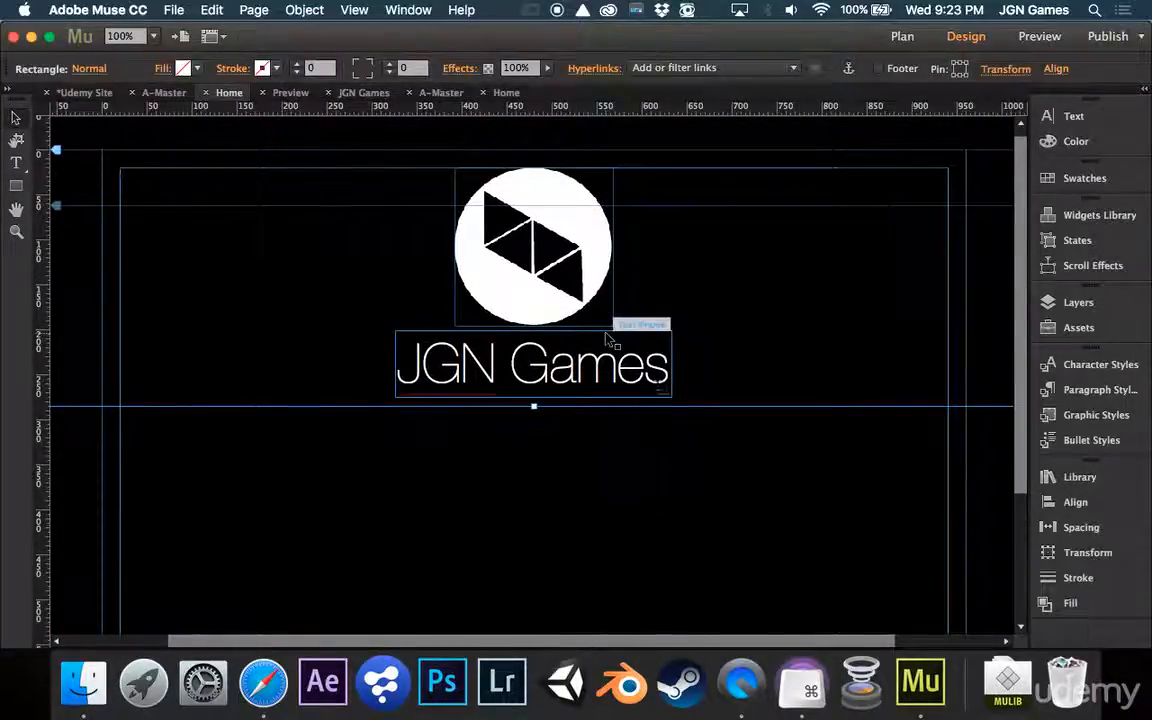
scroll(589, 200, "up", 1)
left_click_drag(599, 481, 603, 506)
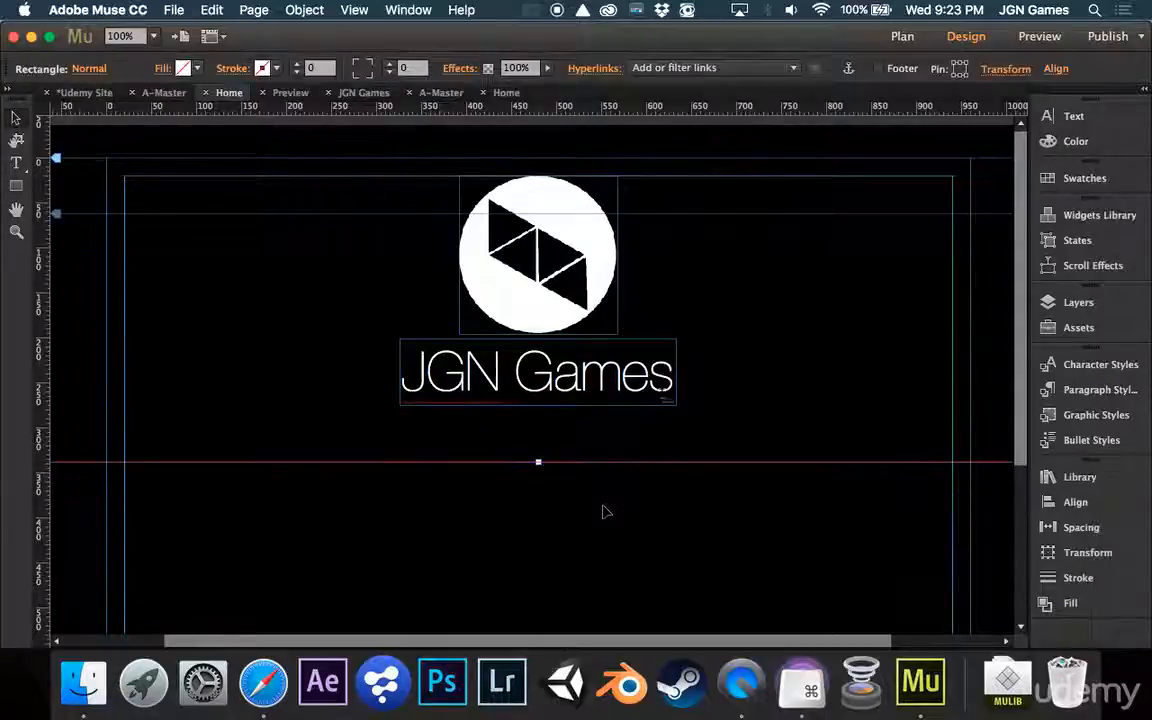
Step: Fill the full-width rectangle with light grey by choosing white and setting its brightness to 90%
scroll(603, 512, "down", 2)
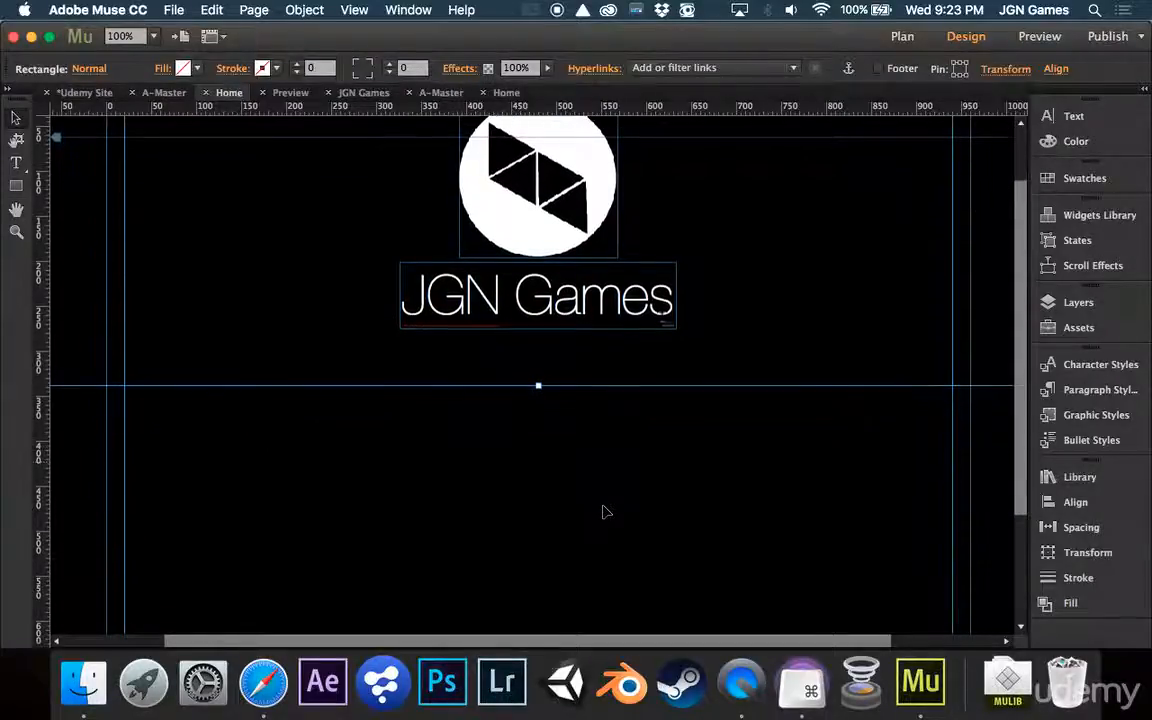
scroll(603, 512, "down", 5)
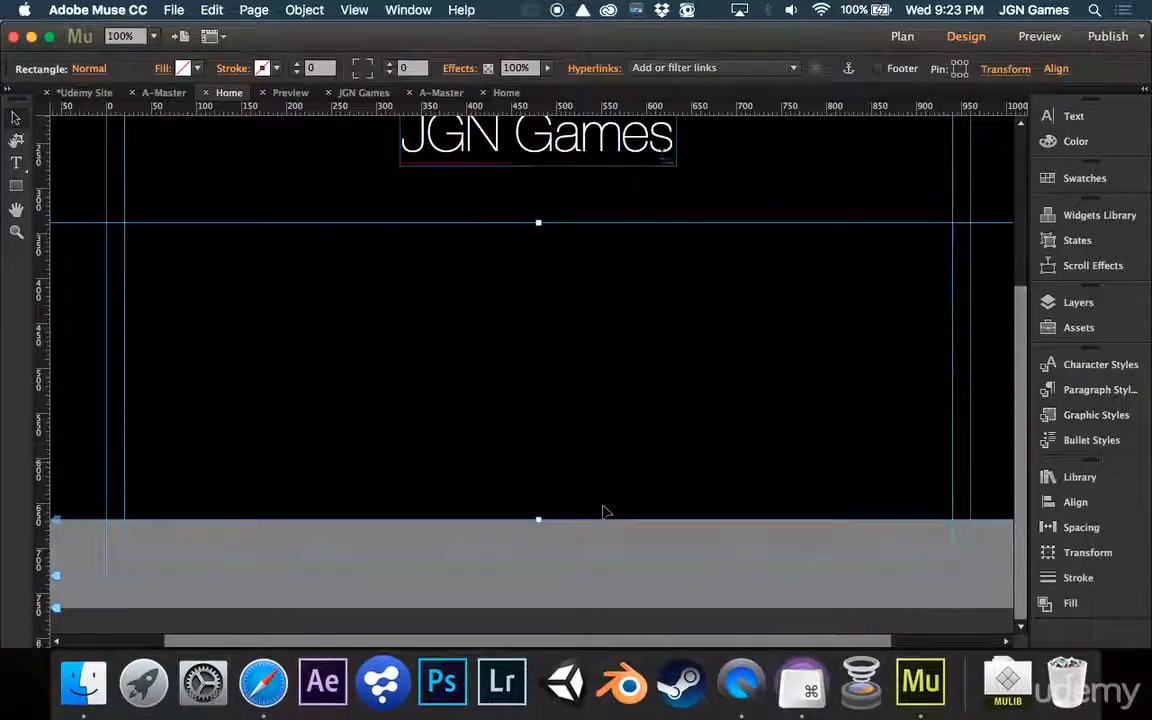
left_click(182, 68)
left_click(424, 95)
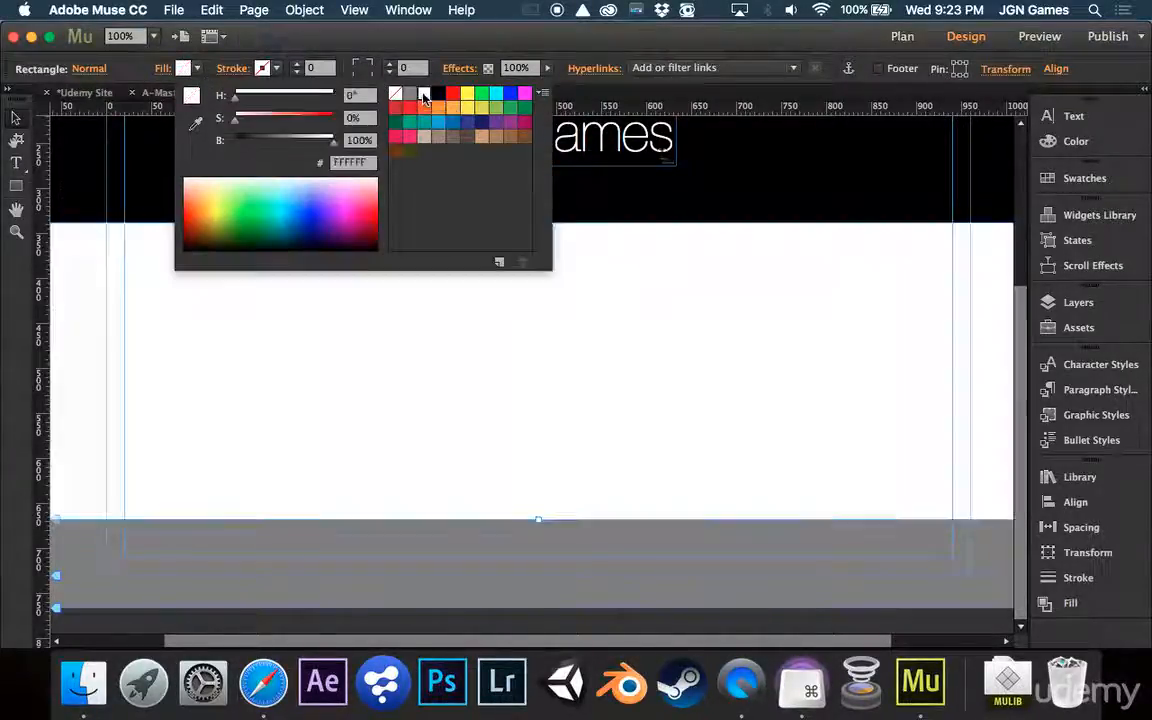
key("Left")
key("BackSpace")
type("9")
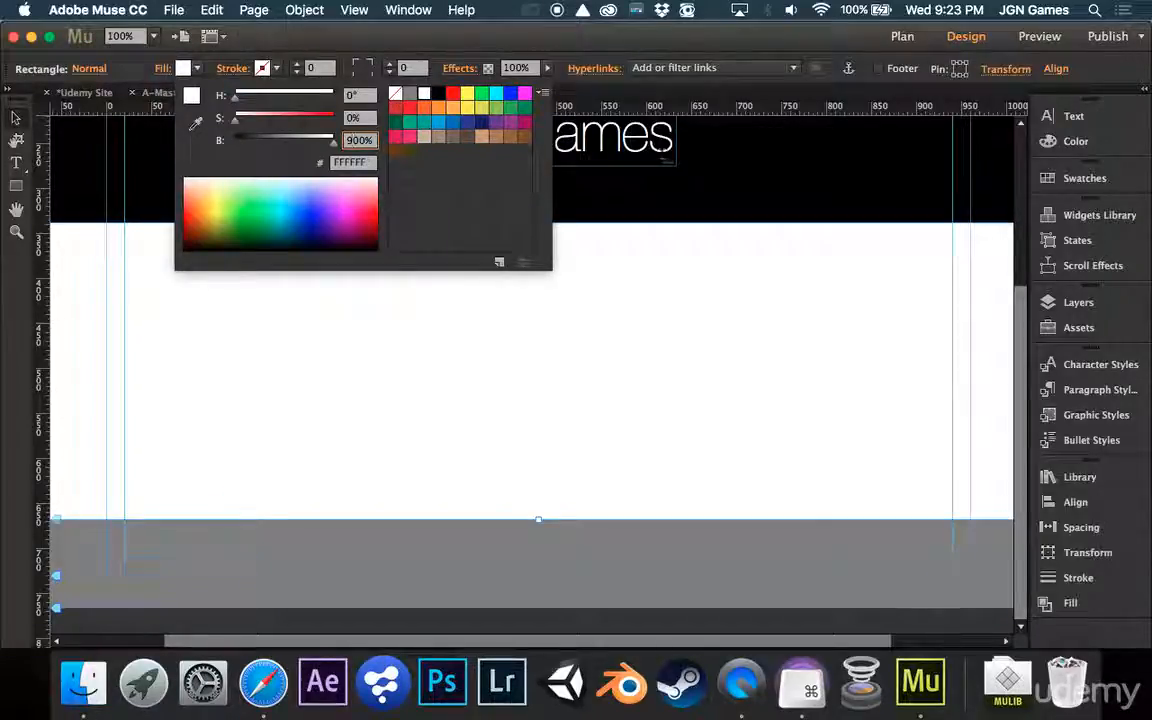
key("Delete")
key("Return")
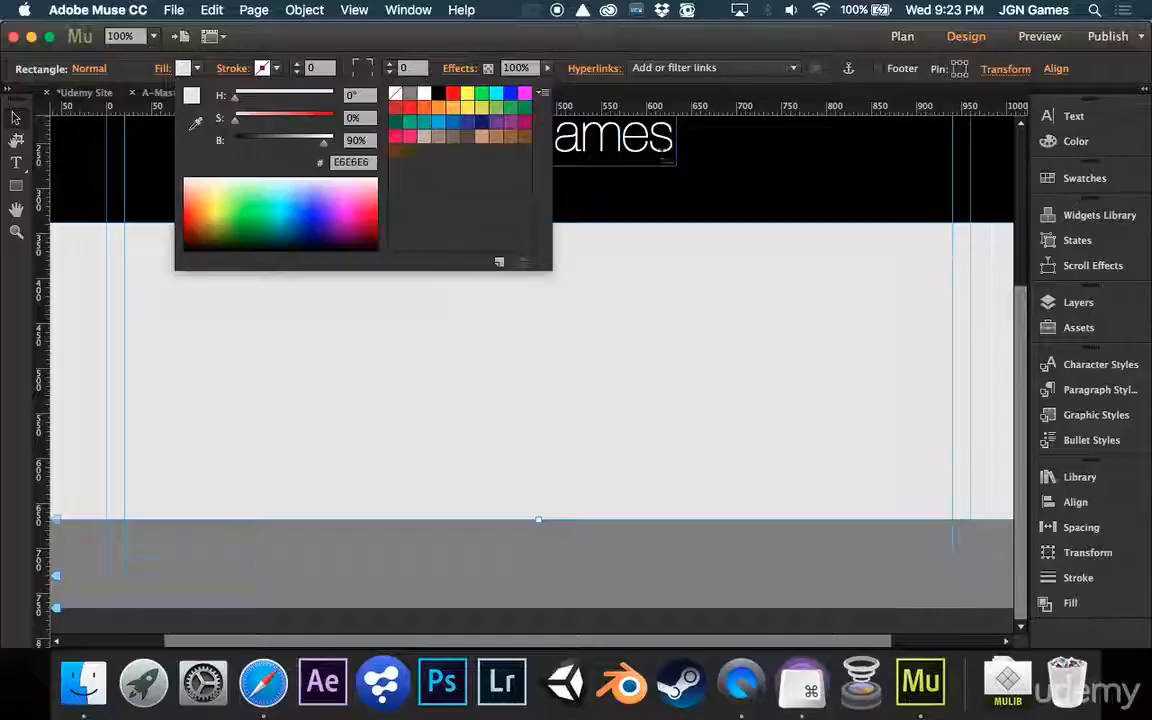
left_click(197, 68)
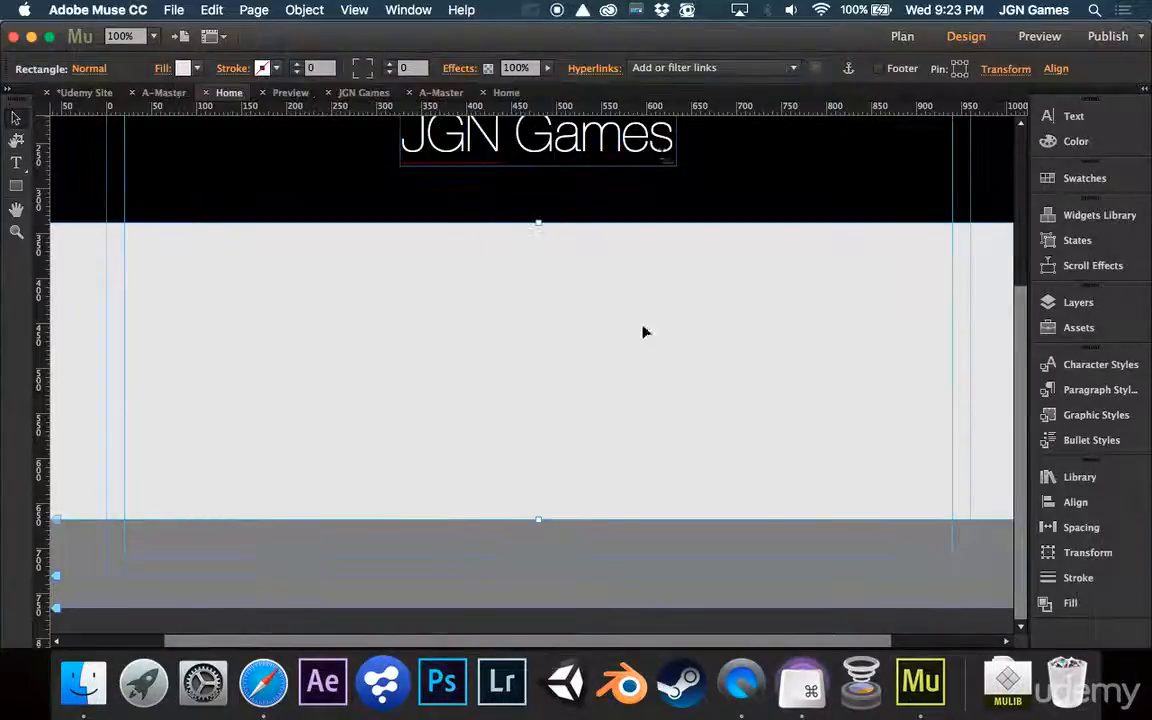
Step: Draw a text frame between the side margins along the grey rectangle's upper edge and paste the copied welcome heading into it
scroll(643, 332, "up", 5)
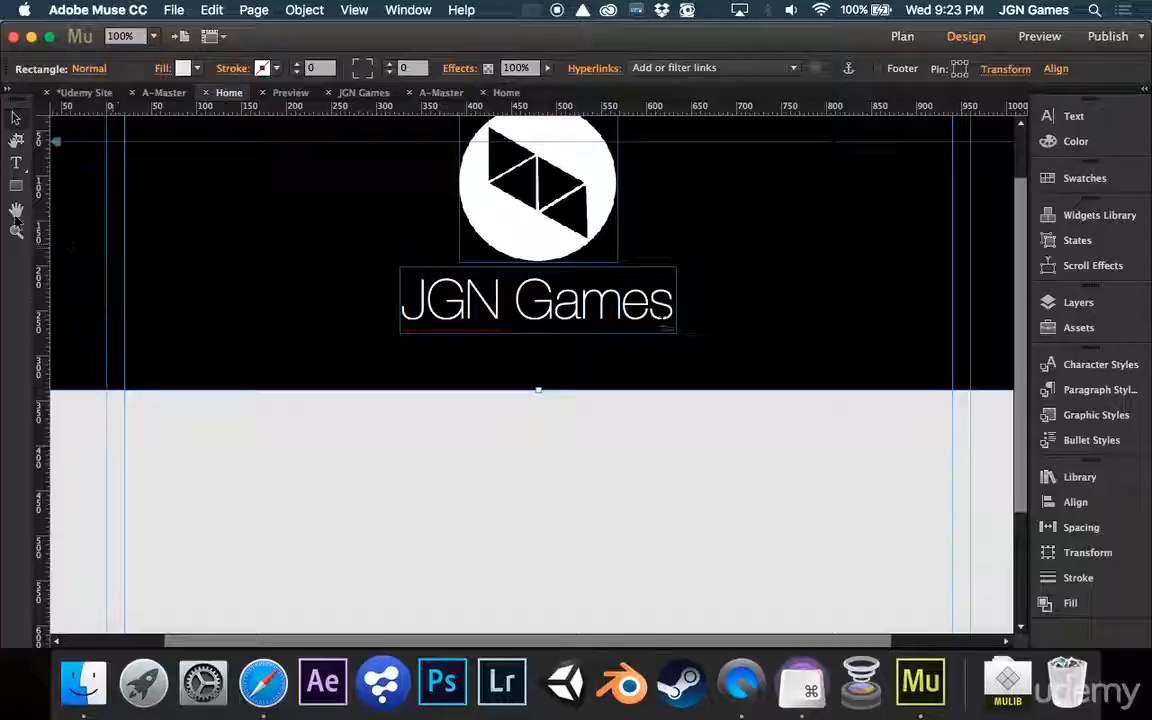
left_click(16, 162)
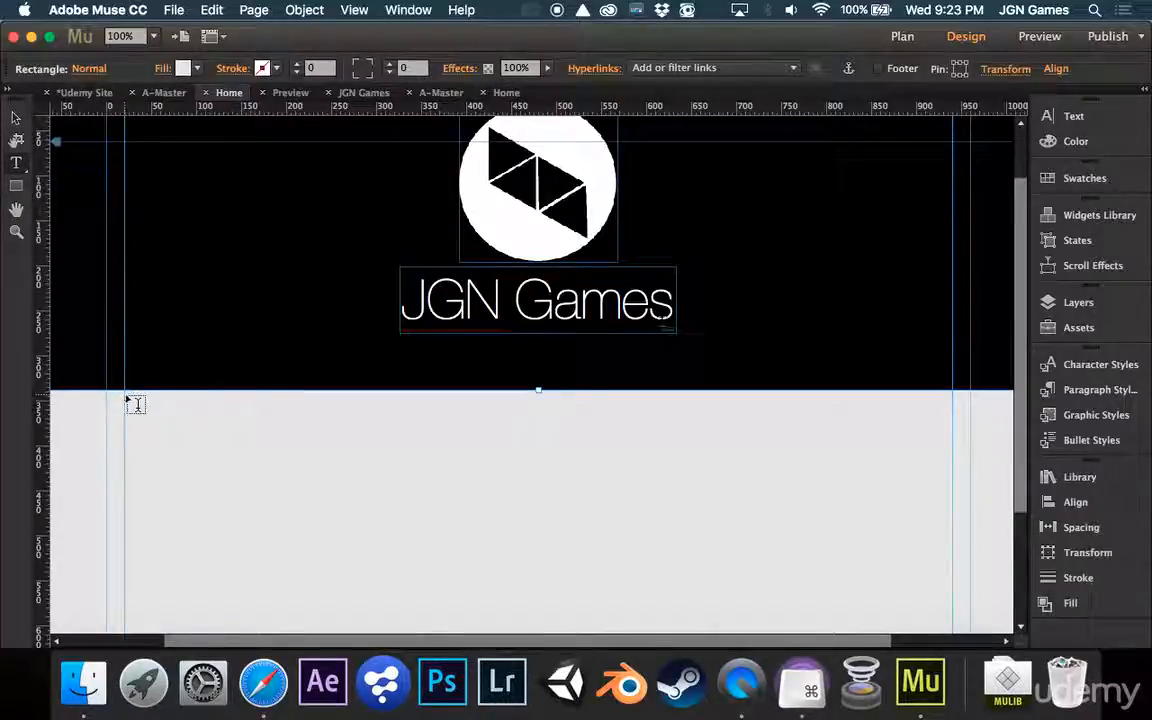
left_click_drag(126, 396, 952, 452)
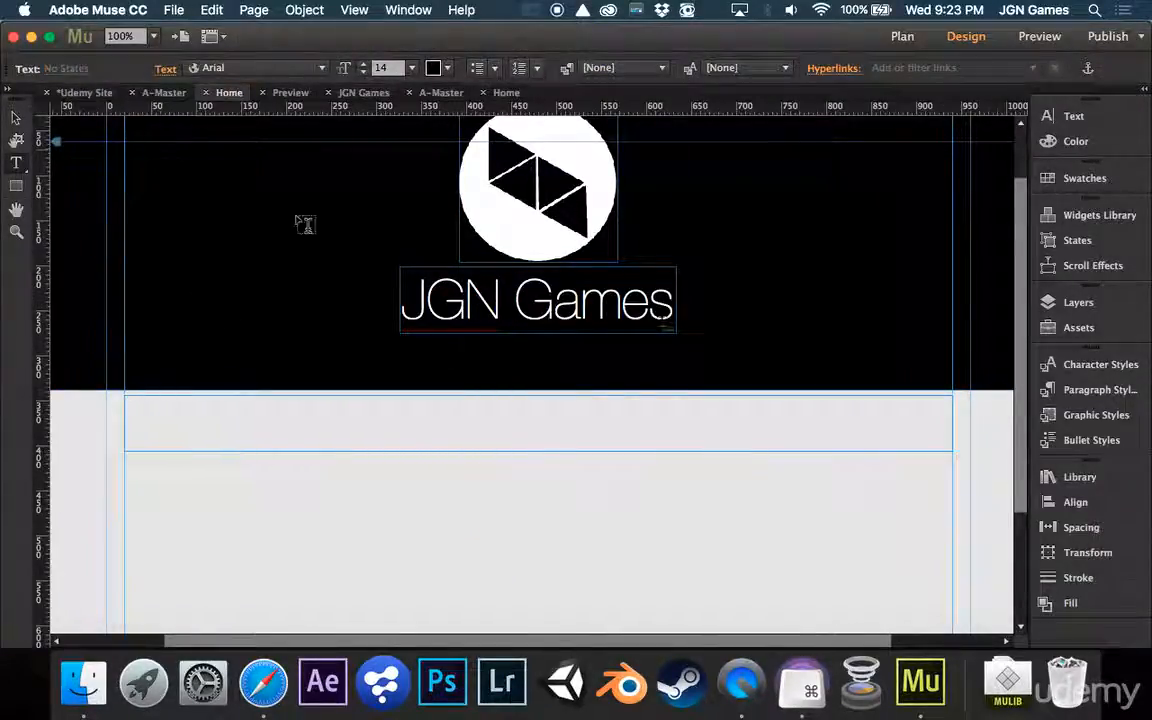
key("super+v")
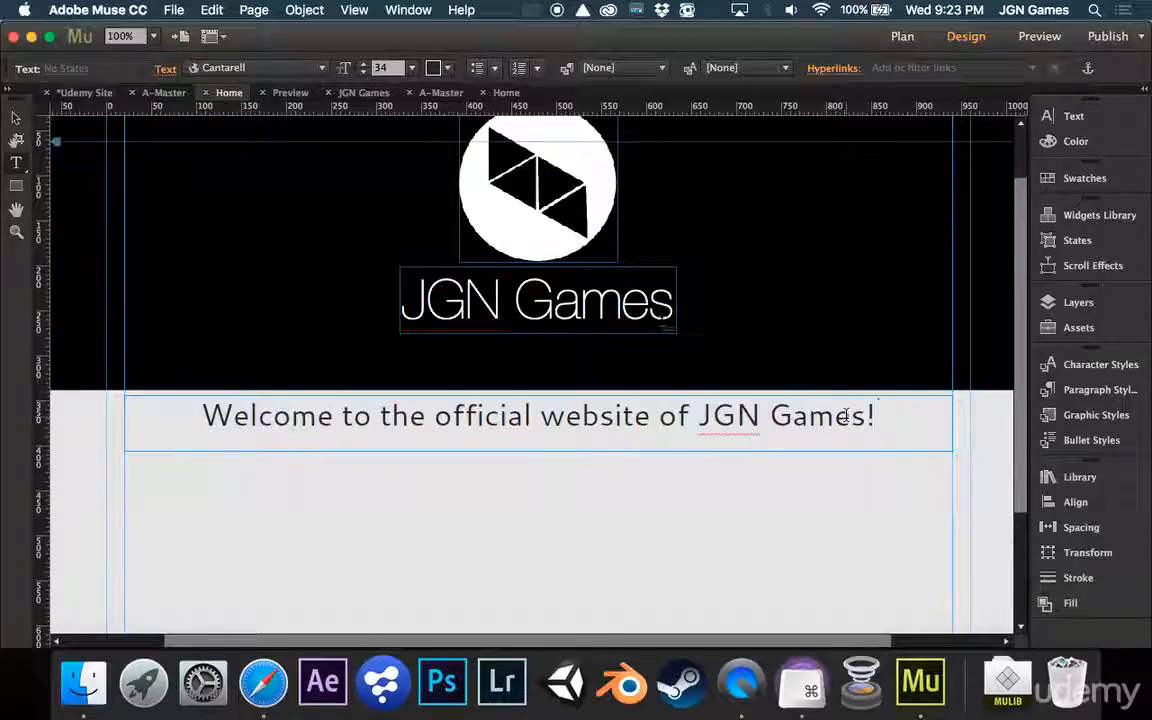
Step: Align the welcome heading's text frame with the grey rectangle's upper edge and nudge it down 5 px
left_click(16, 117)
mouse_move(490, 422)
left_mouse_down()
mouse_move(488, 411)
mouse_move(487, 432)
left_mouse_up()
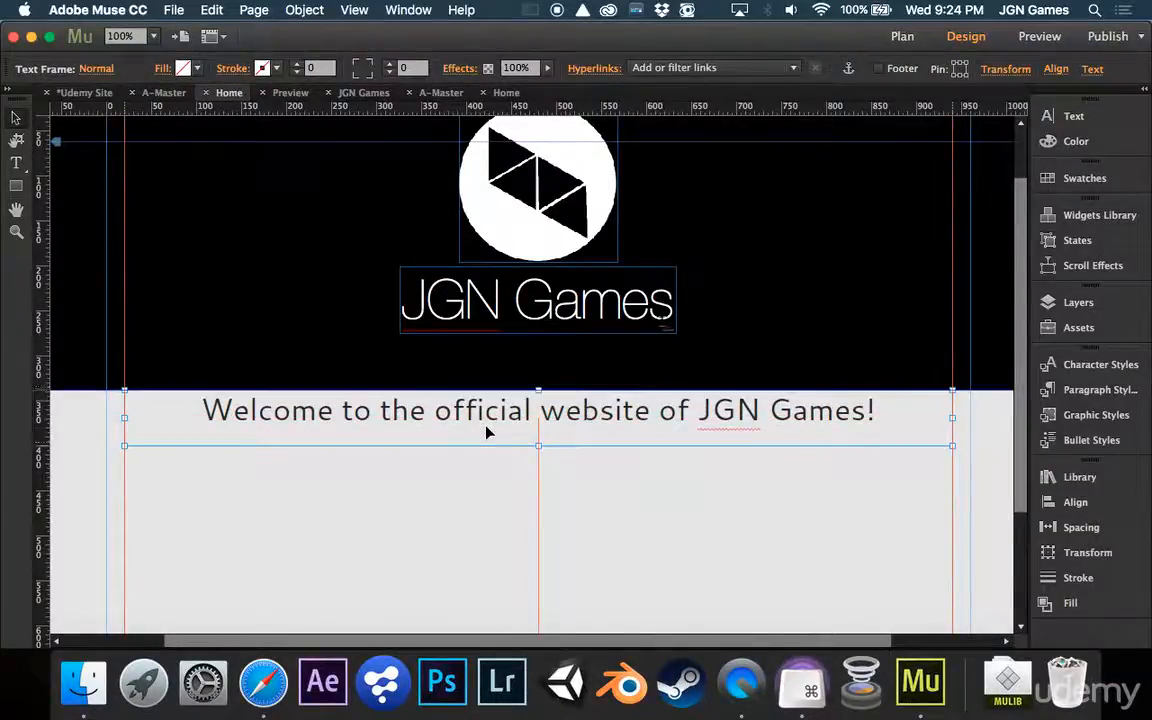
key("Down")
key("Down")
key("Down")
key("Down")
key("Down")
Step: Draw a taller text frame between the side margins beneath the welcome heading
left_click(17, 164)
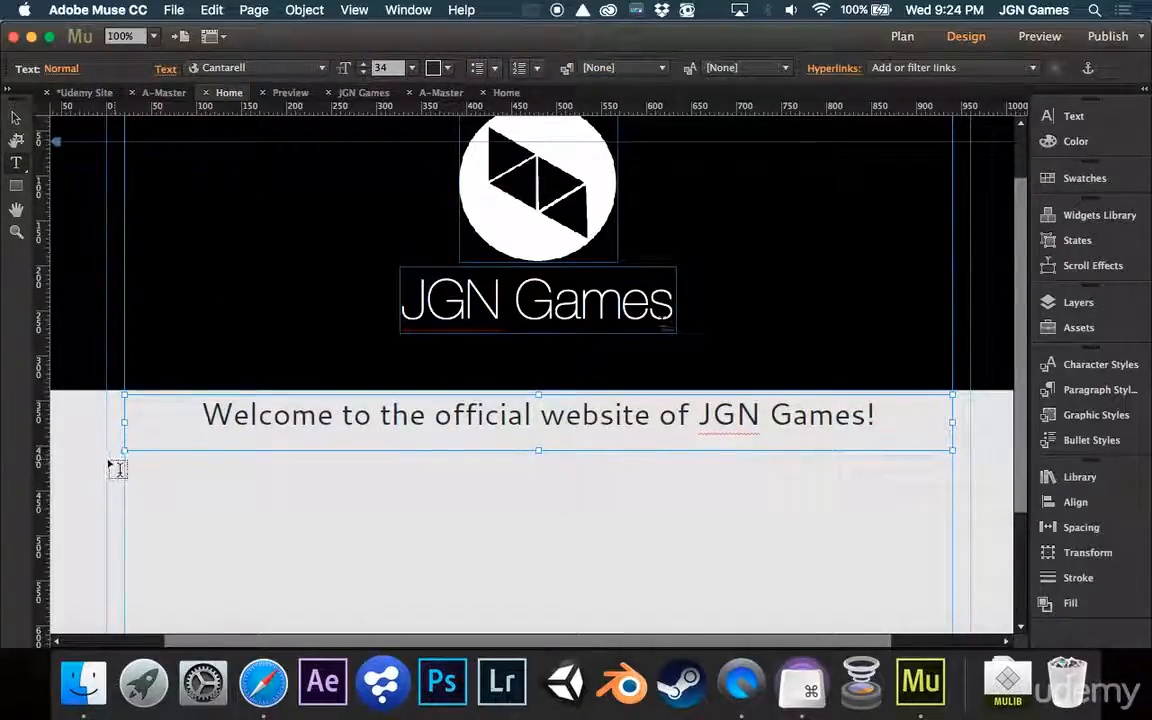
left_click_drag(130, 462, 962, 603)
Step: Shrink the welcome heading's text frame to fit its single line of text and centre it on the page
left_click(16, 116)
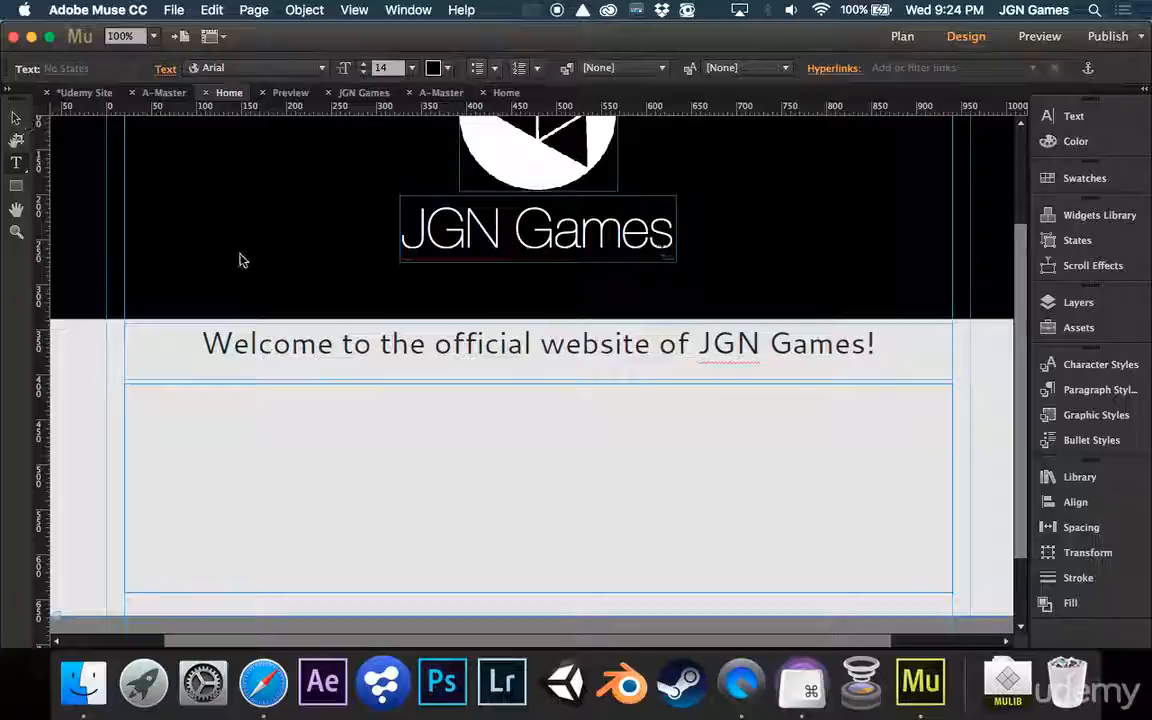
left_click(470, 370)
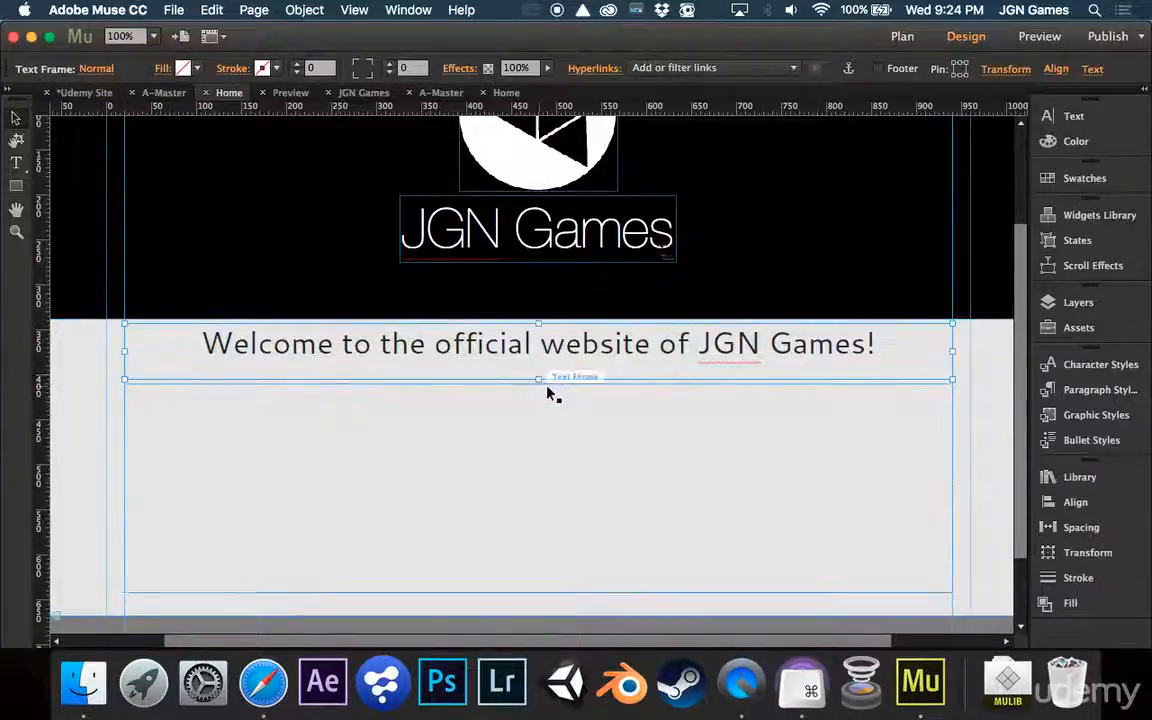
left_click_drag(539, 379, 540, 359)
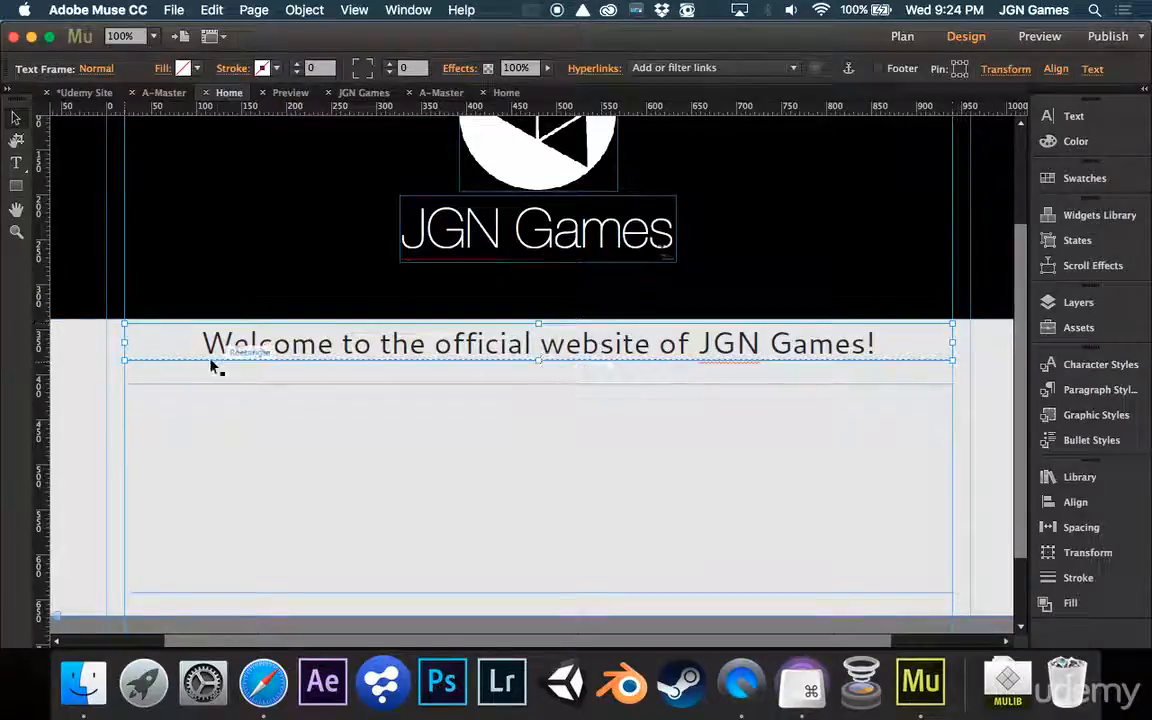
left_click_drag(124, 340, 282, 338)
left_click_drag(440, 340, 373, 344)
Step: Move the empty body text frame up to just beneath the welcome heading and nudge it down 2 px
left_click(430, 456)
left_click_drag(430, 456, 430, 432)
key("Down")
key("Down")
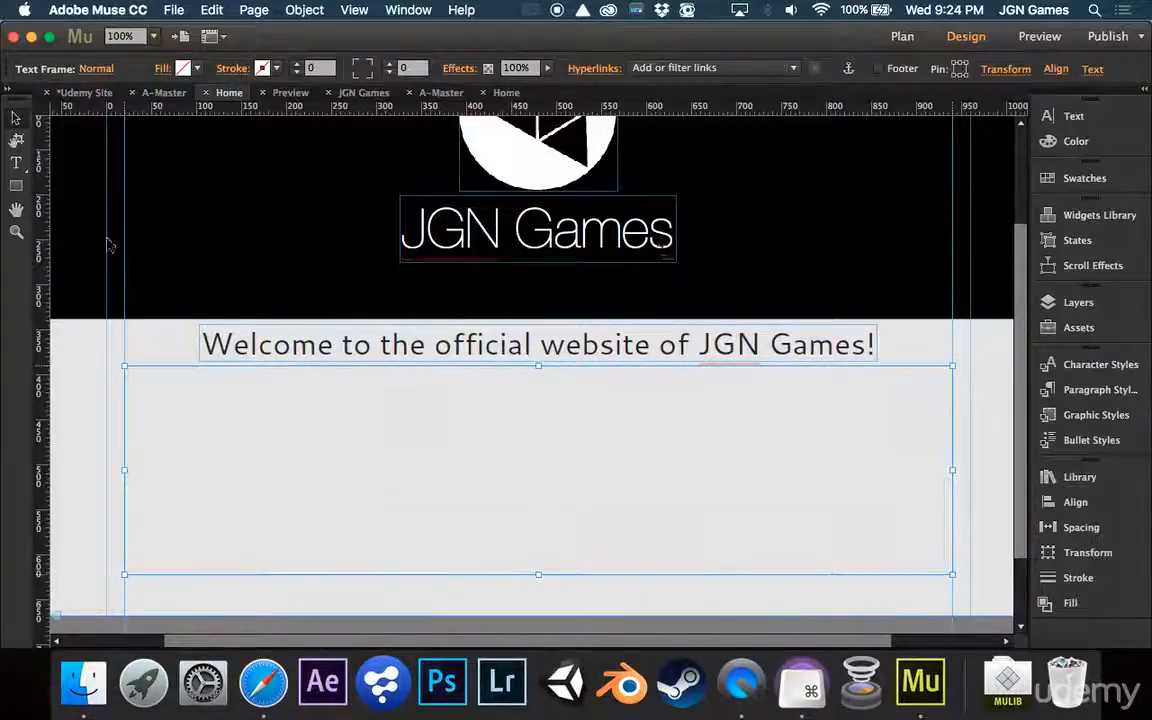
Step: Select the welcome heading and body text frames together and nudge both down 5 px
left_click(17, 162)
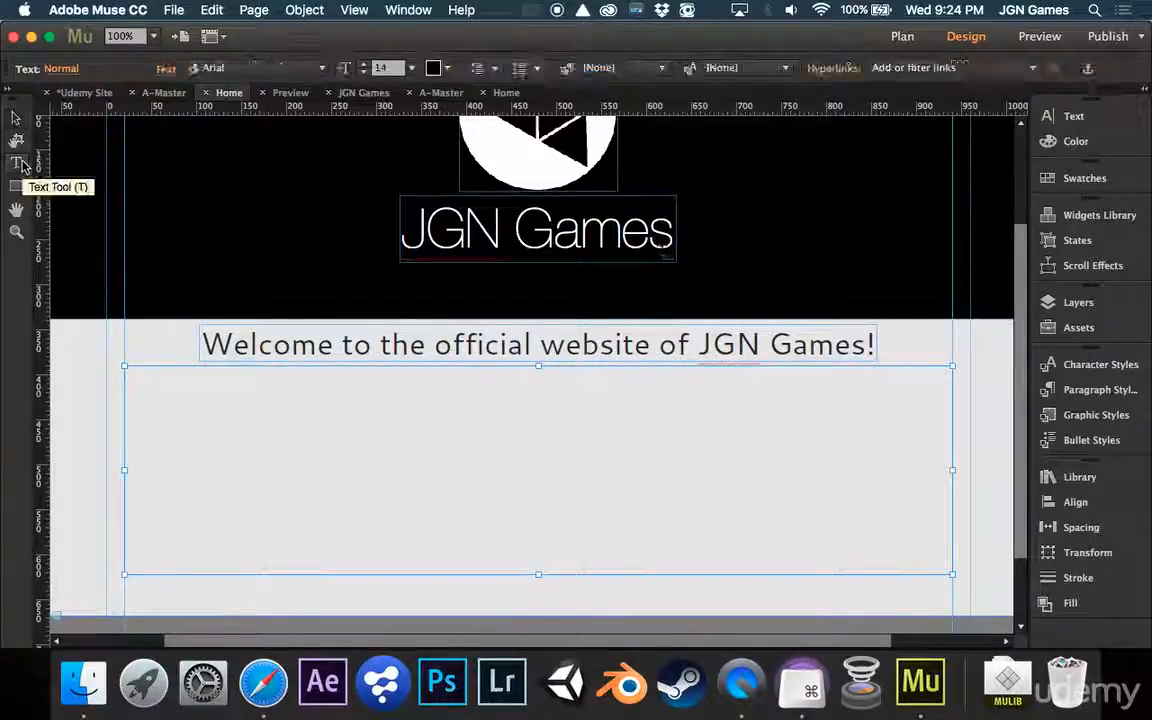
left_click(16, 119)
left_click(352, 350)
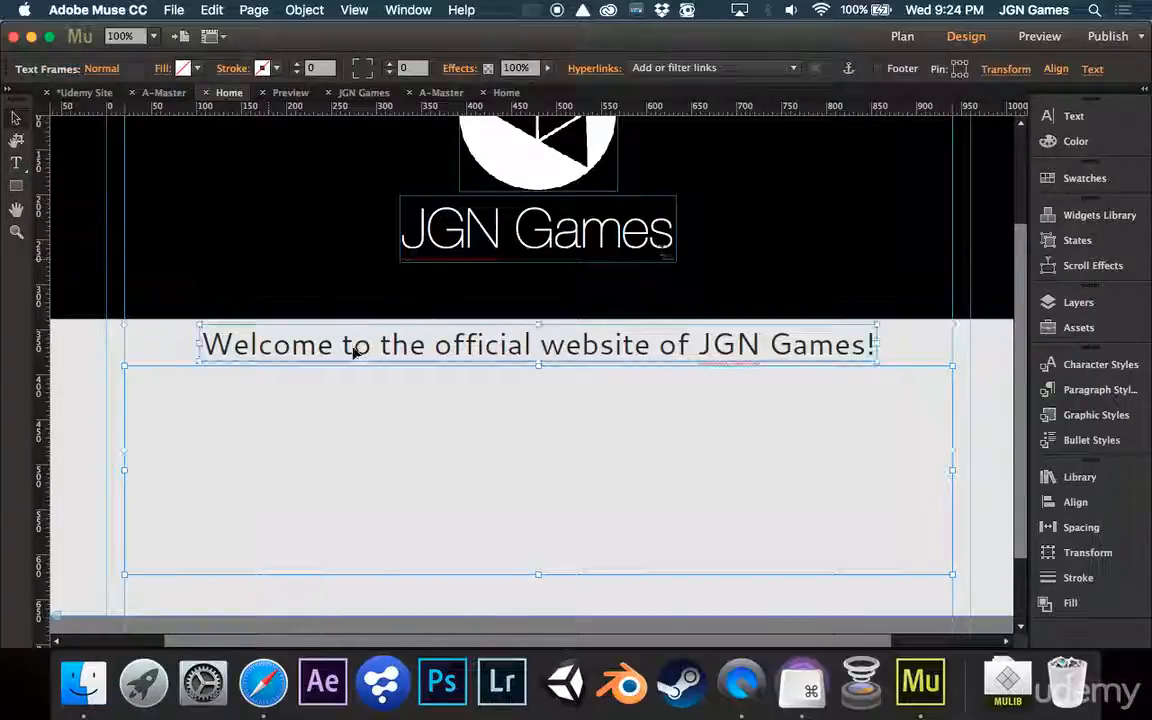
key("Down")
key("Down")
key("Down")
key("Down")
key("Down")
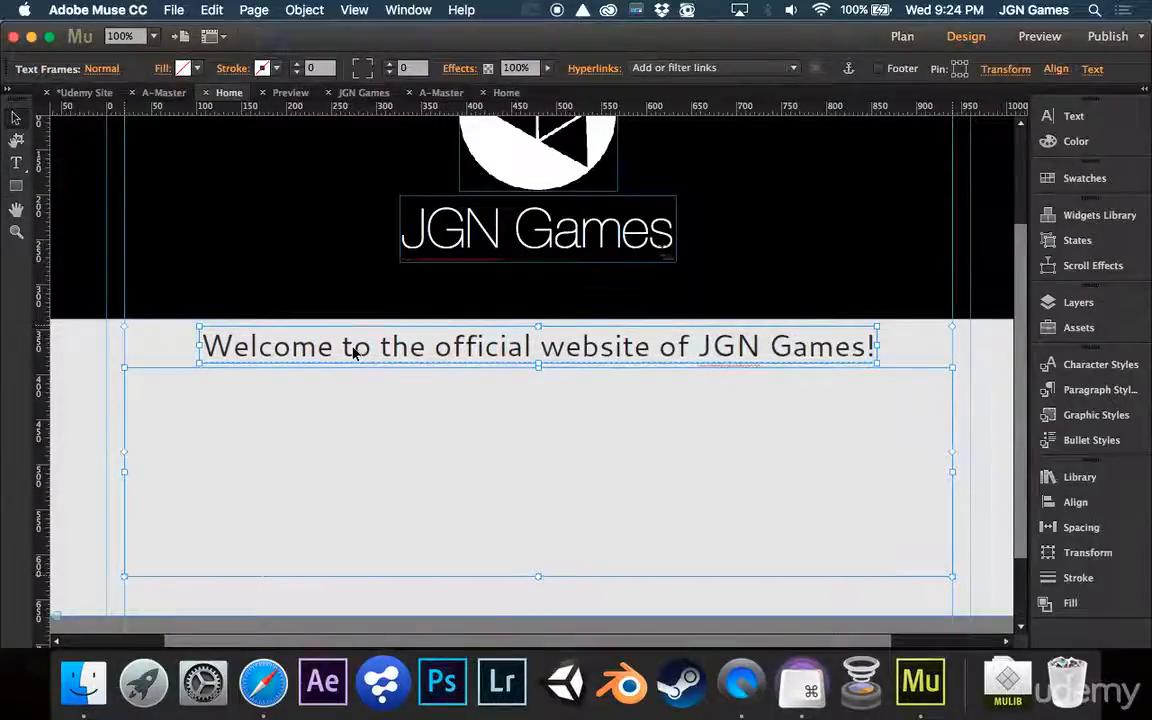
Step: Copy the whole welcome paragraph beneath the heading on the JGN Games site's Home page
left_click(16, 162)
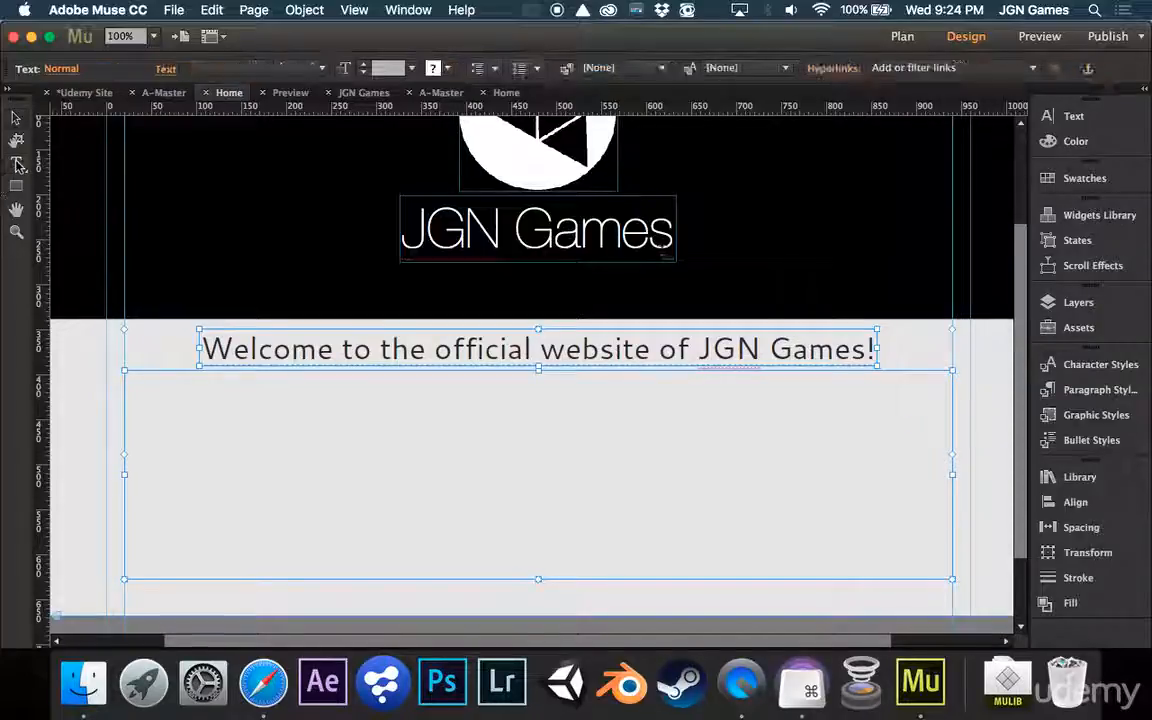
left_click(512, 93)
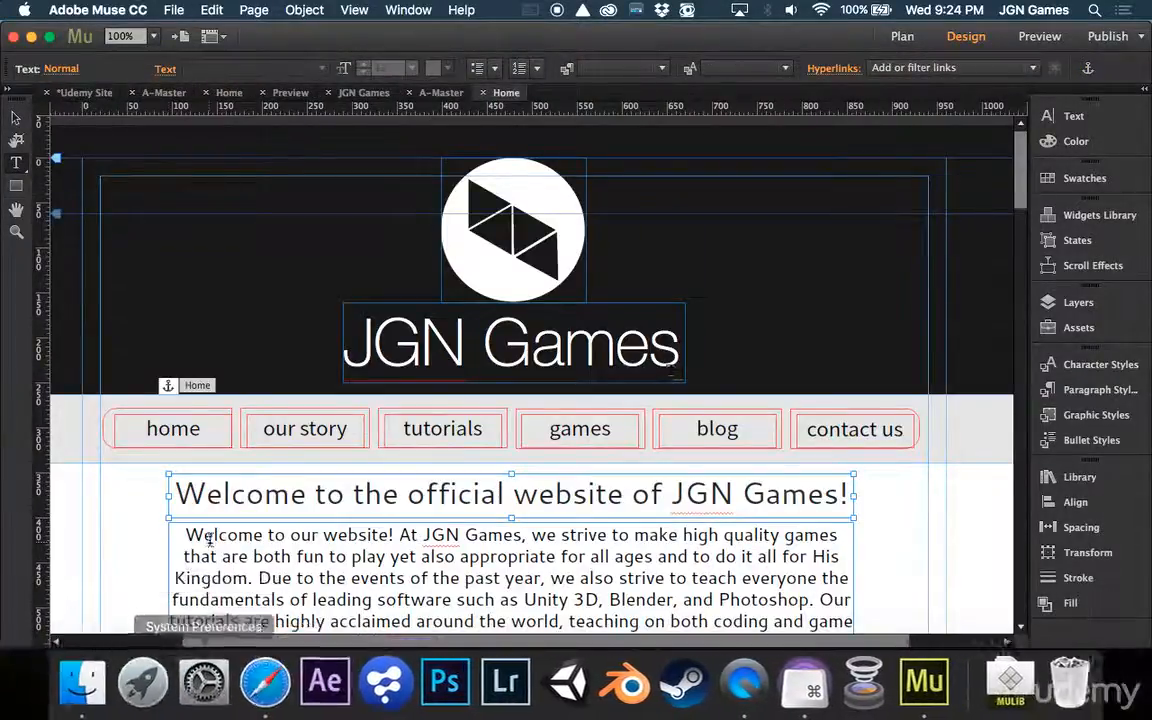
triple_click(249, 577)
key("super+c")
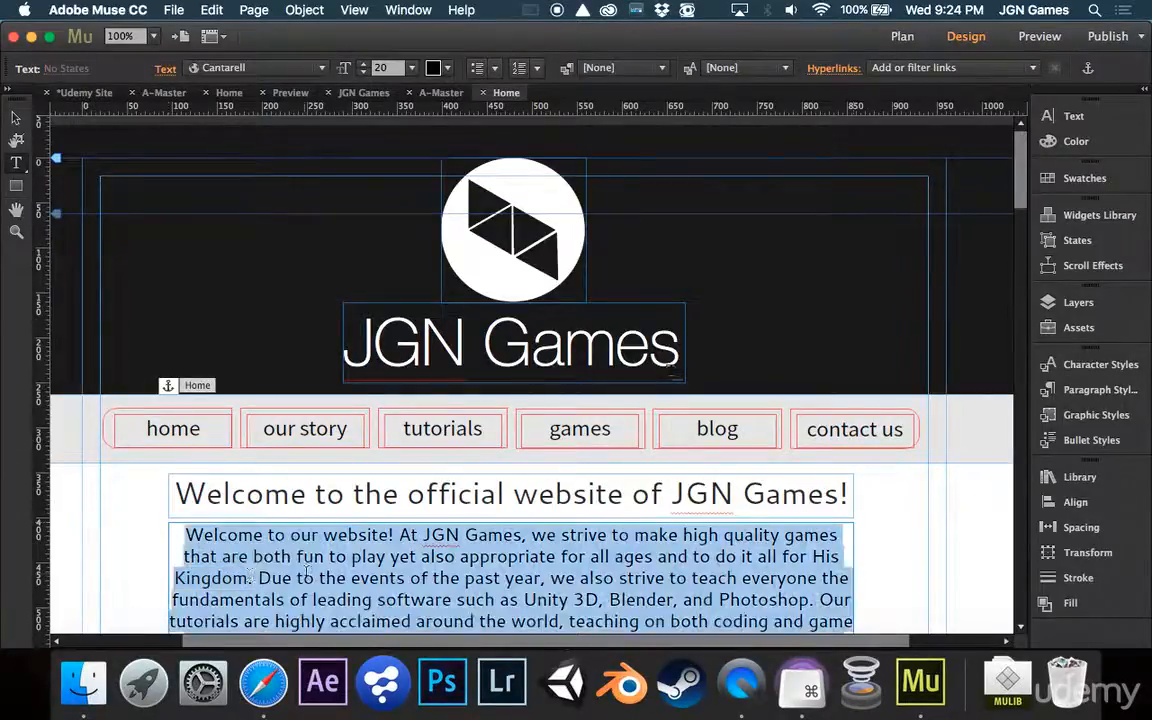
Step: Look through the rest of the JGN Games Home page to examine its sections and layout
scroll(308, 572, "down", 10)
scroll(307, 572, "up", 5)
scroll(306, 572, "up", 2)
scroll(360, 546, "down", 2)
scroll(370, 540, "down", 8)
scroll(370, 540, "up", 9)
scroll(369, 540, "down", 9)
scroll(500, 520, "up", 2)
scroll(533, 511, "down", 7)
scroll(533, 509, "up", 3)
scroll(533, 509, "down", 3)
scroll(530, 500, "up", 15)
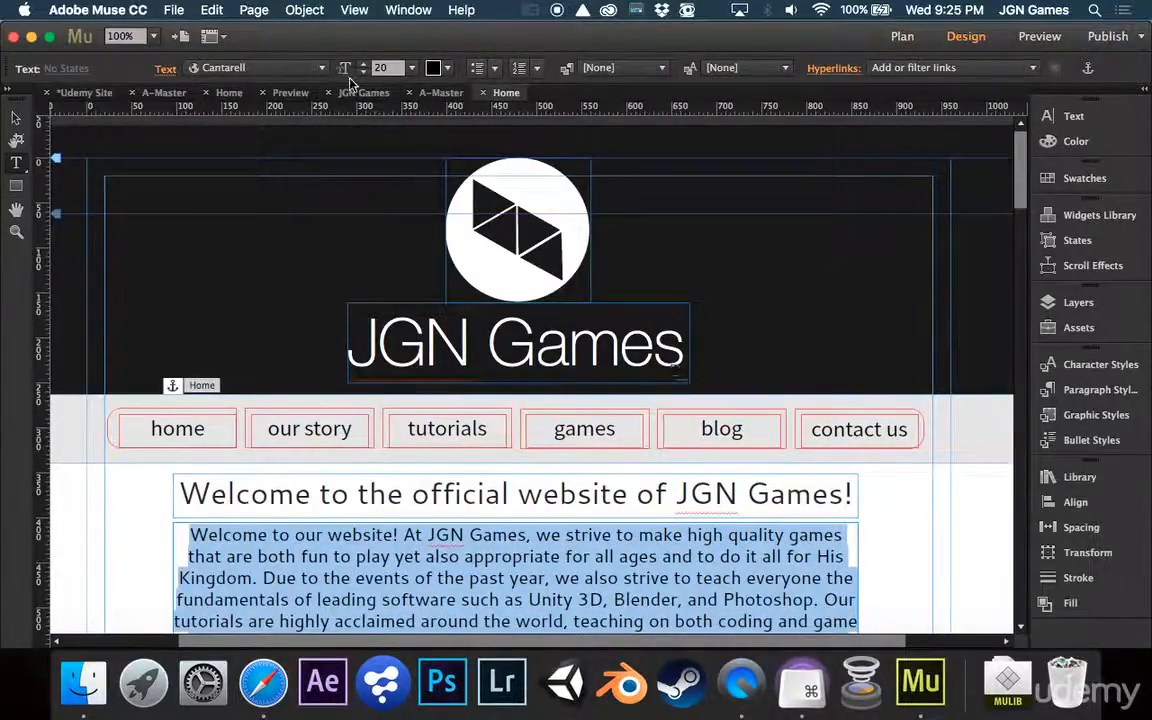
Step: Paste the copied welcome paragraph into the empty body text frame on the Udemy Site's Home page
left_click(224, 92)
left_click(448, 402)
key("super+v")
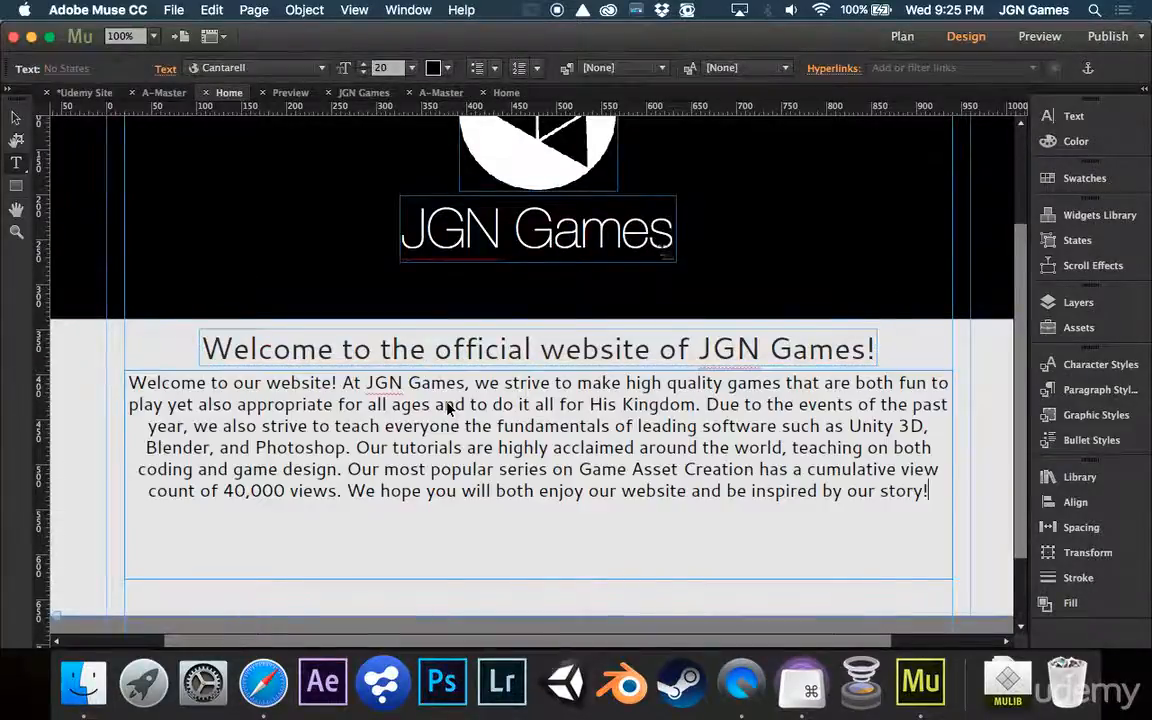
key("Escape")
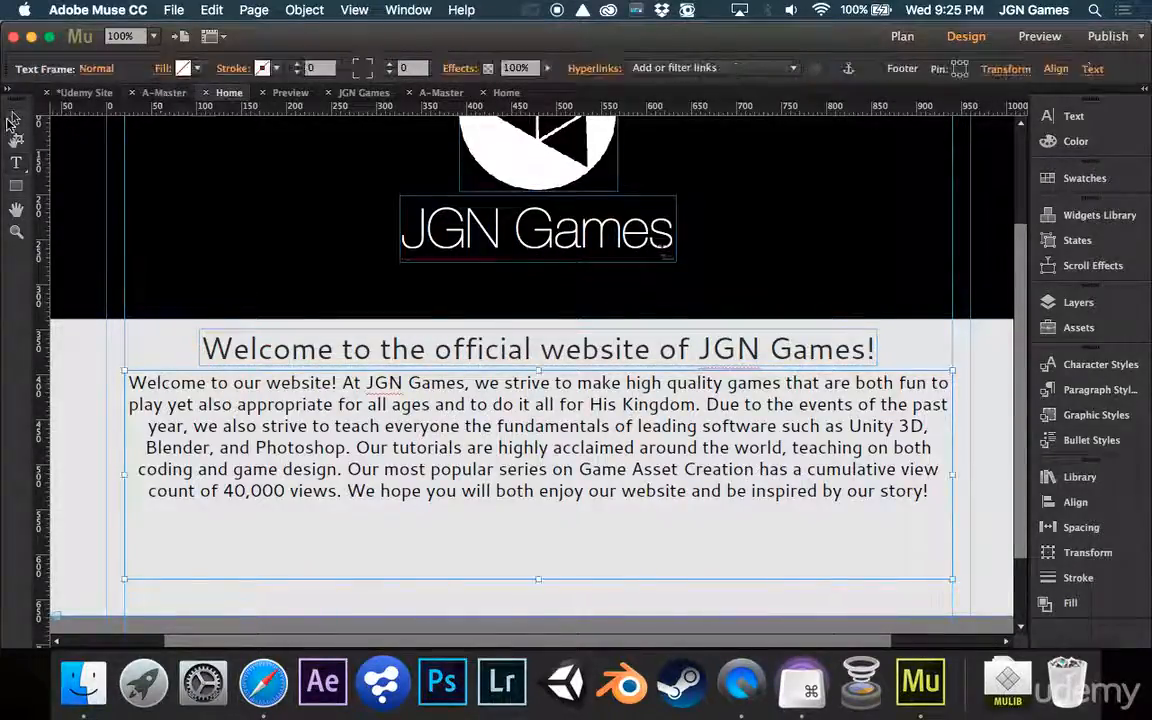
Step: Shorten the body text frame to fit its paragraph and reduce the grey rectangle's height to about 229 px
left_click_drag(539, 578, 548, 506)
scroll(555, 511, "down", 2)
left_click(535, 552)
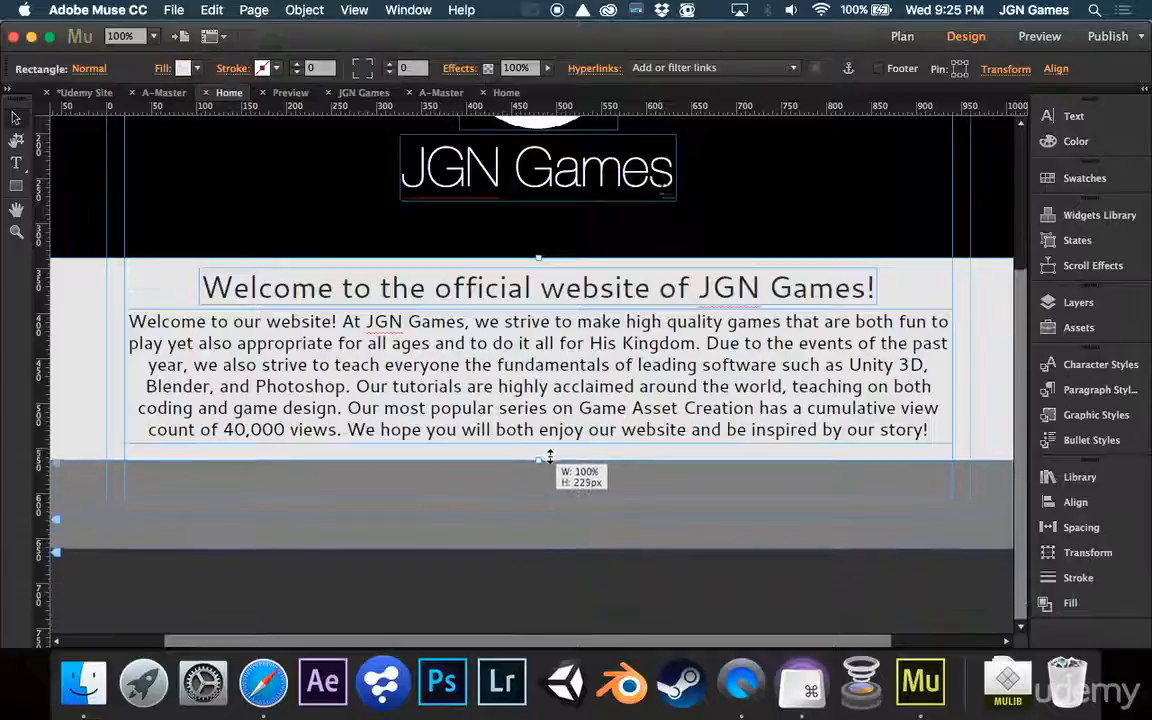